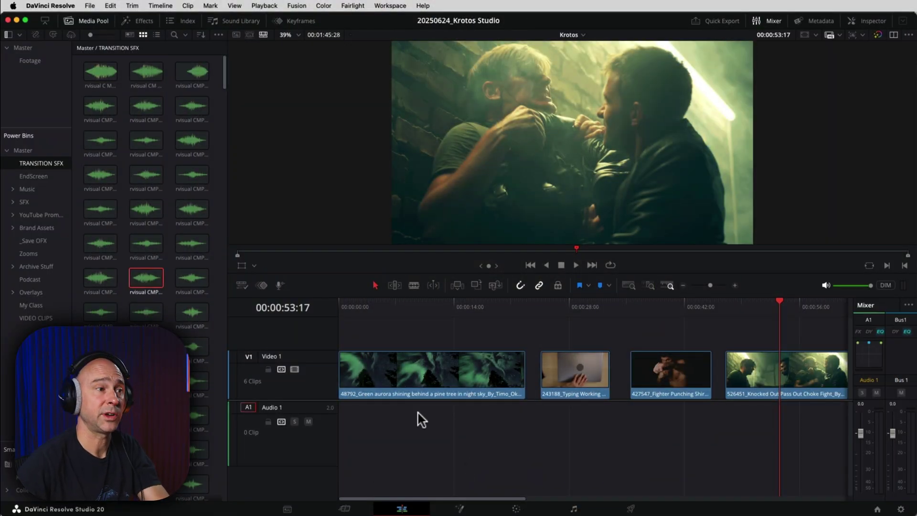
- Play the choke-fight clip from 00:00:47:00 for a few seconds, then stop
scroll(502, 439, right, 10)
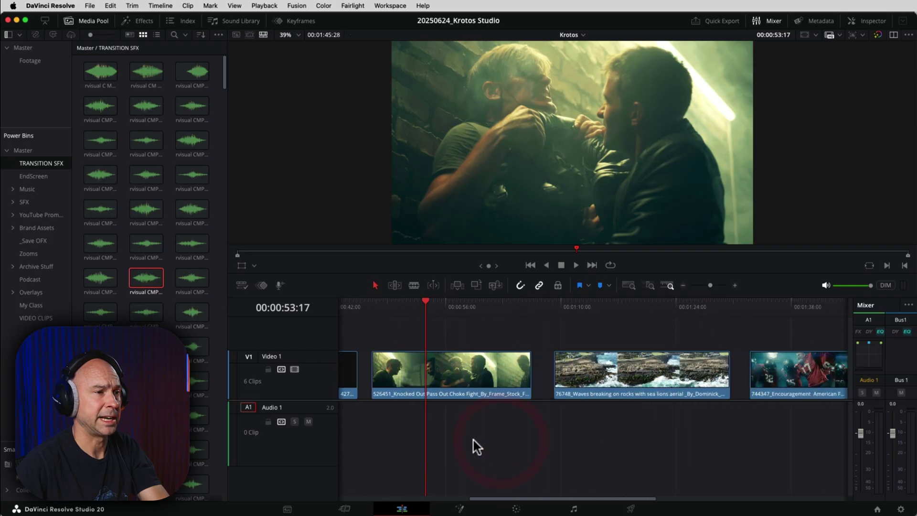
click(512, 306)
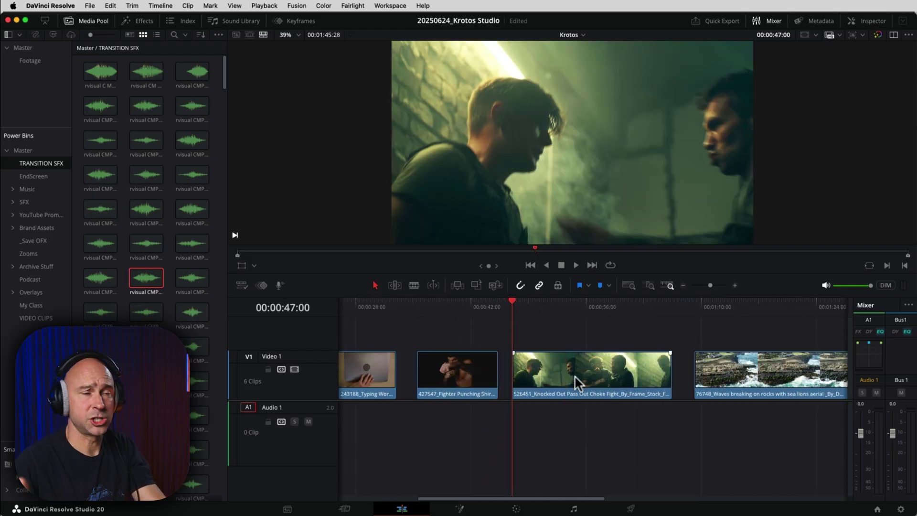
key(space)
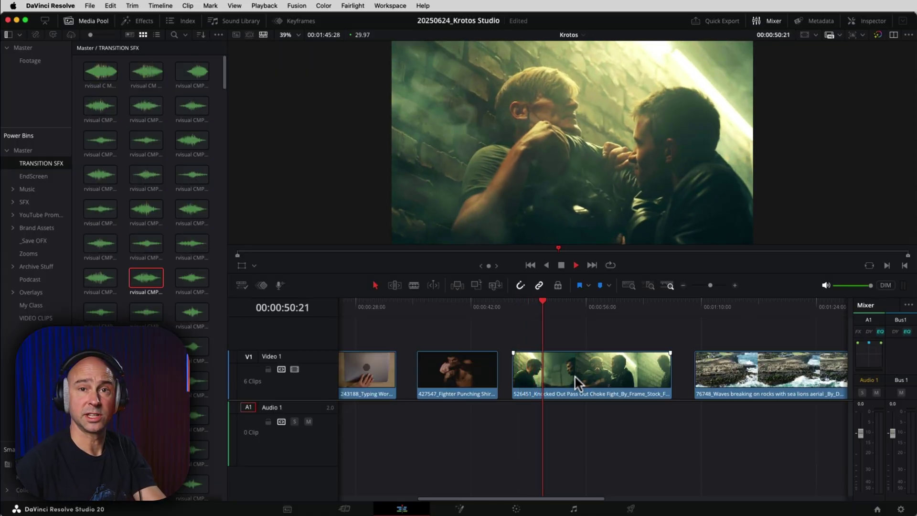
key(space)
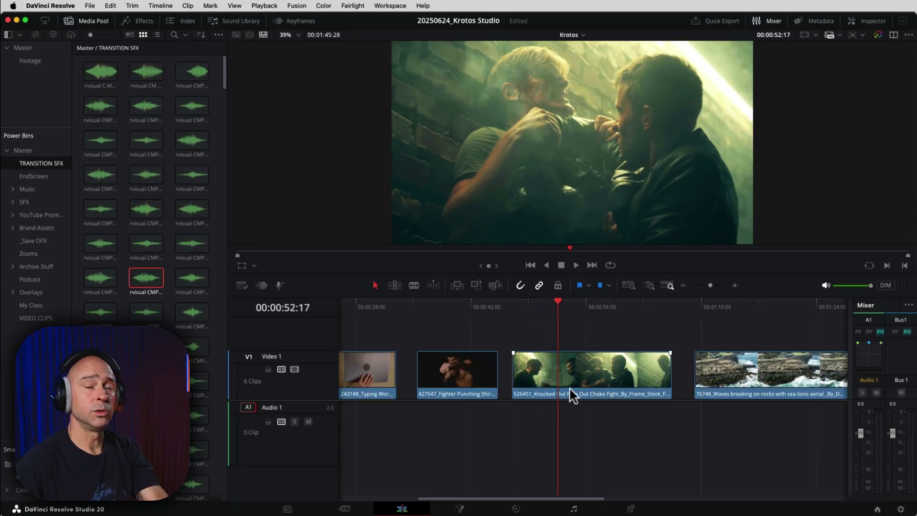
- On the Fairlight page, add stereo tracks Audio 2, Audio 3 and Audio 4, then select Audio 1
click(574, 509)
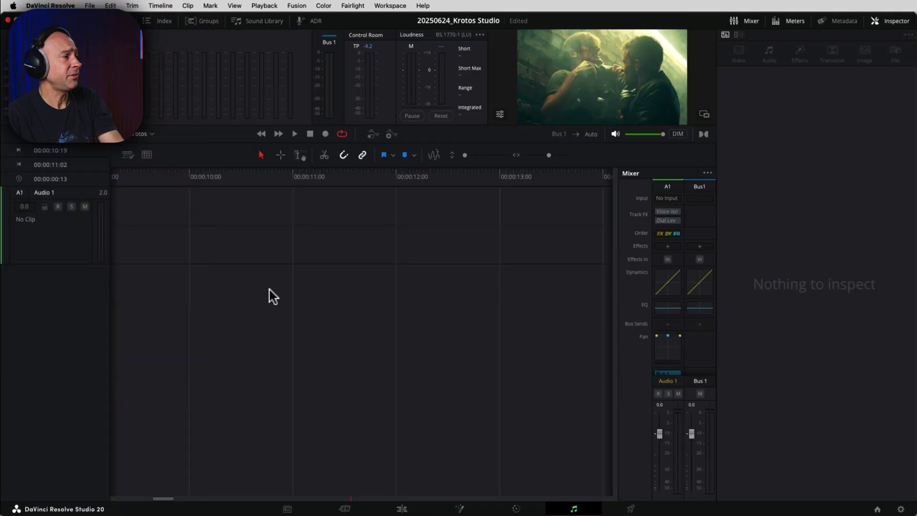
right_click(62, 245)
mouse_move(84, 246)
click(178, 255)
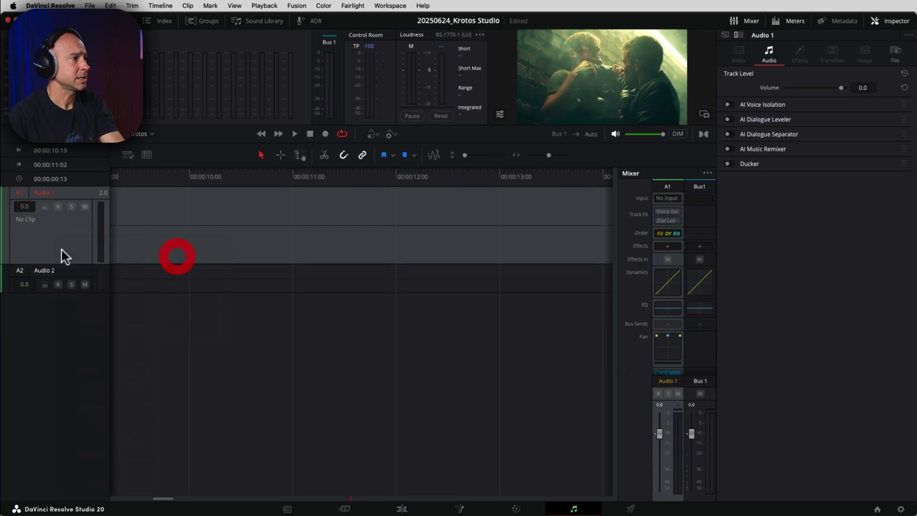
right_click(72, 274)
click(182, 290)
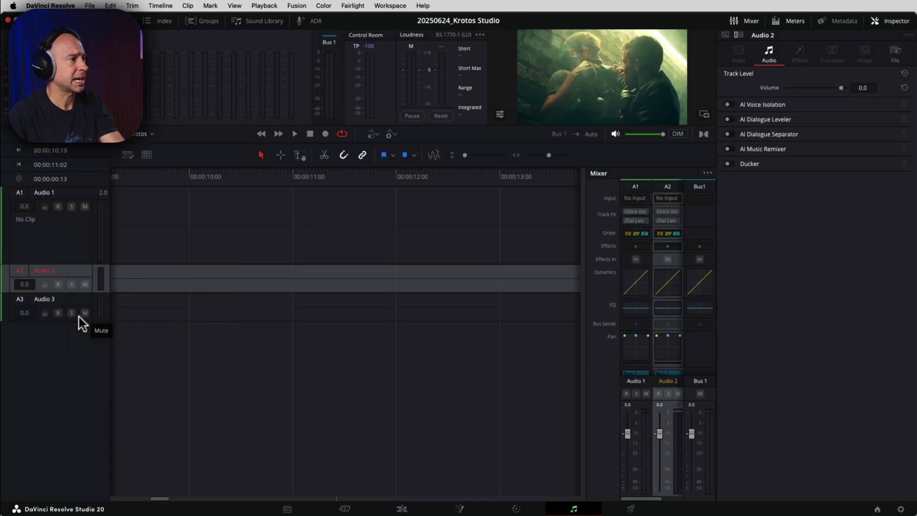
right_click(76, 304)
key(Escape)
right_click(80, 303)
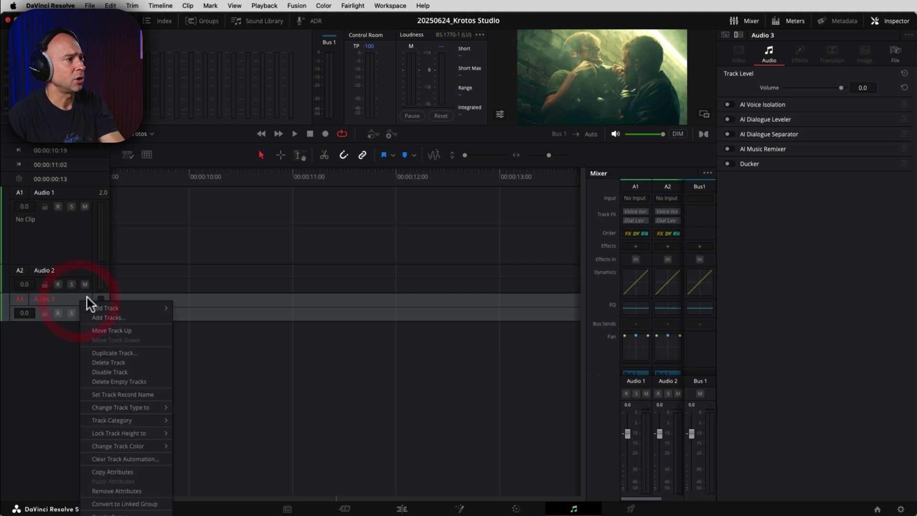
mouse_move(102, 307)
click(191, 321)
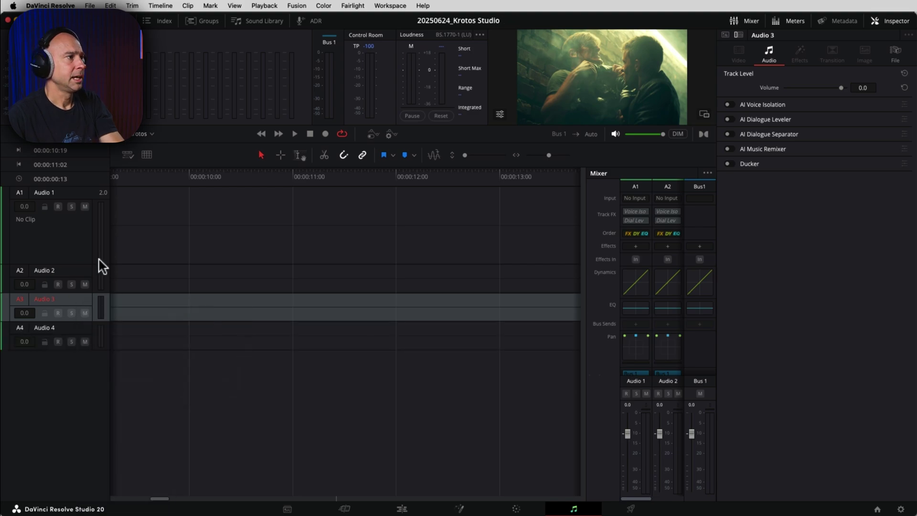
click(76, 242)
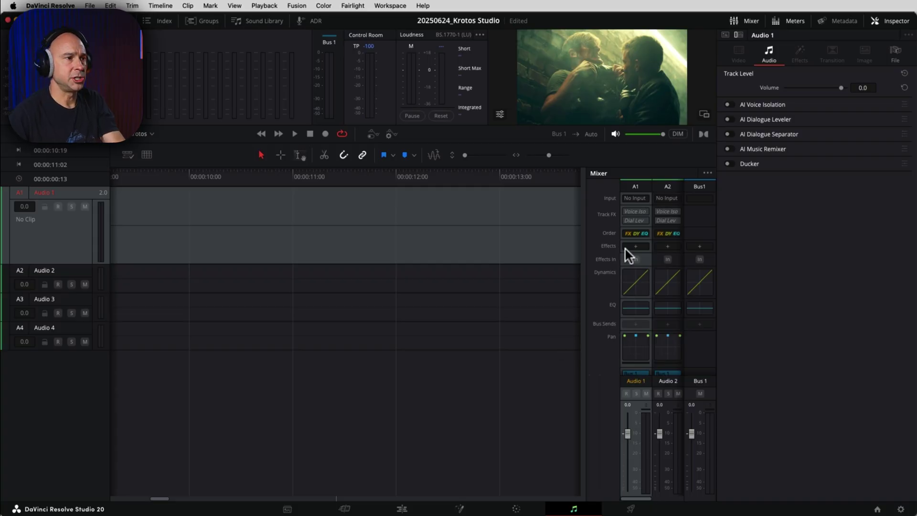
- Insert Krotos Studio as a VST instrument in Audio 1's Effects slot in the Mixer
click(604, 248)
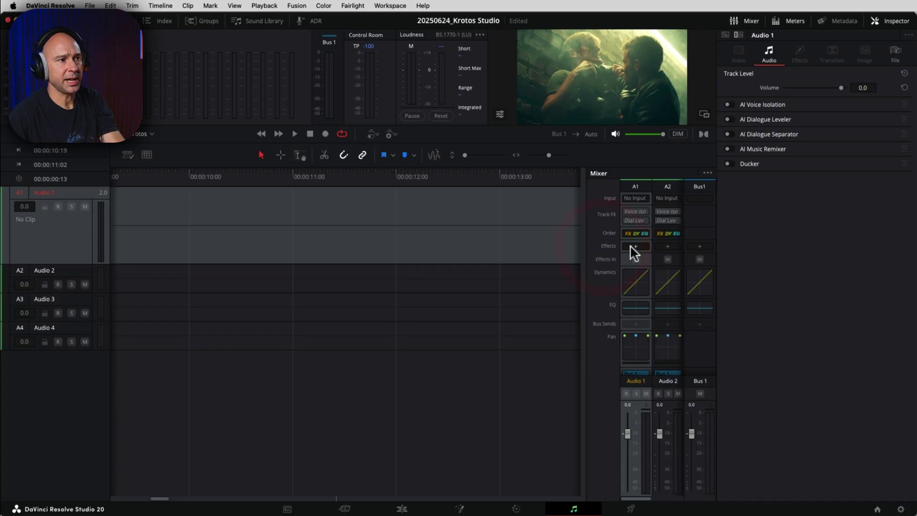
click(633, 247)
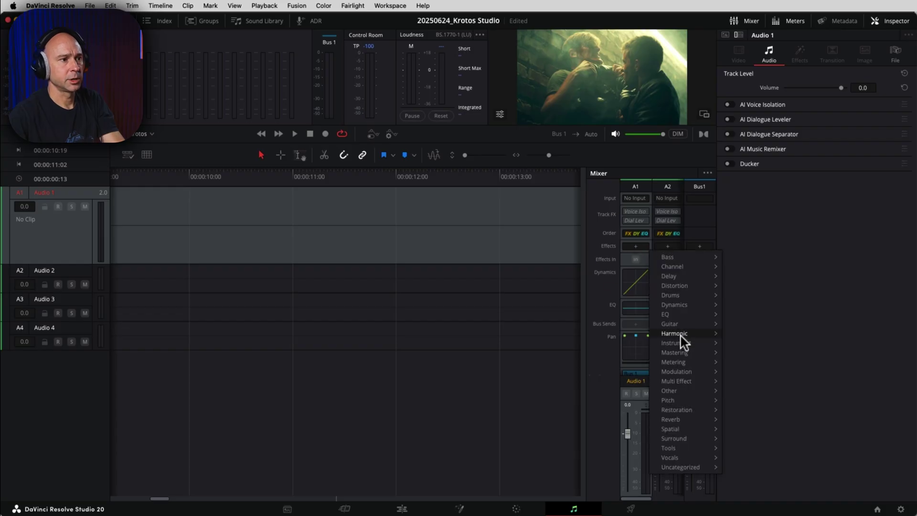
mouse_move(744, 353)
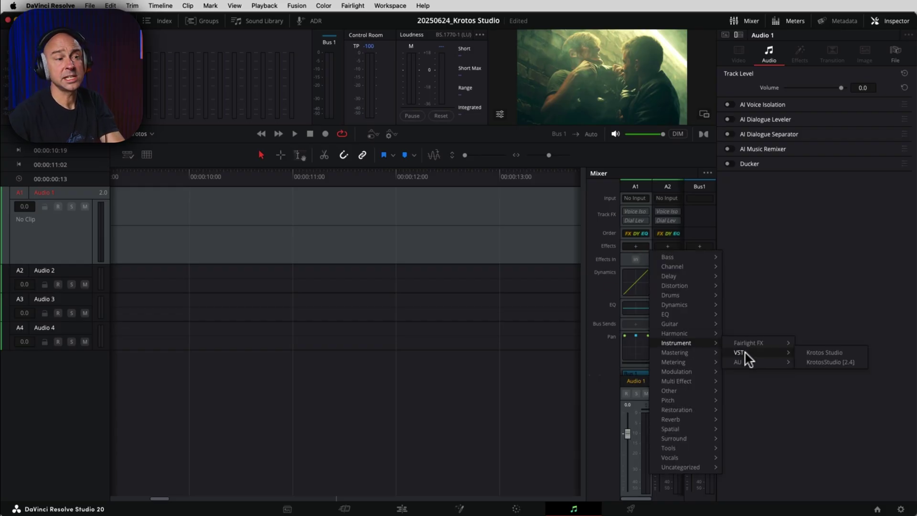
click(816, 353)
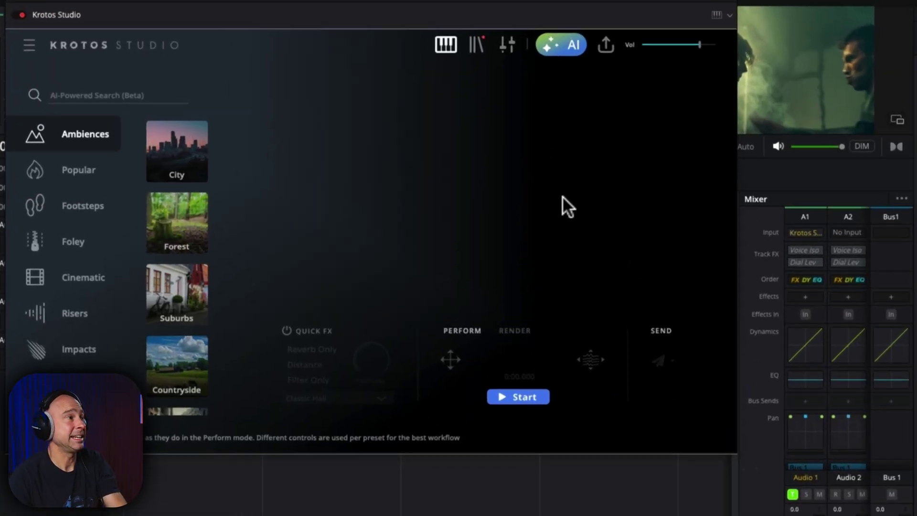
- Move the Krotos Studio window right, keeping the City, Forest, Suburbs and Countryside ambiences visible
click(793, 237)
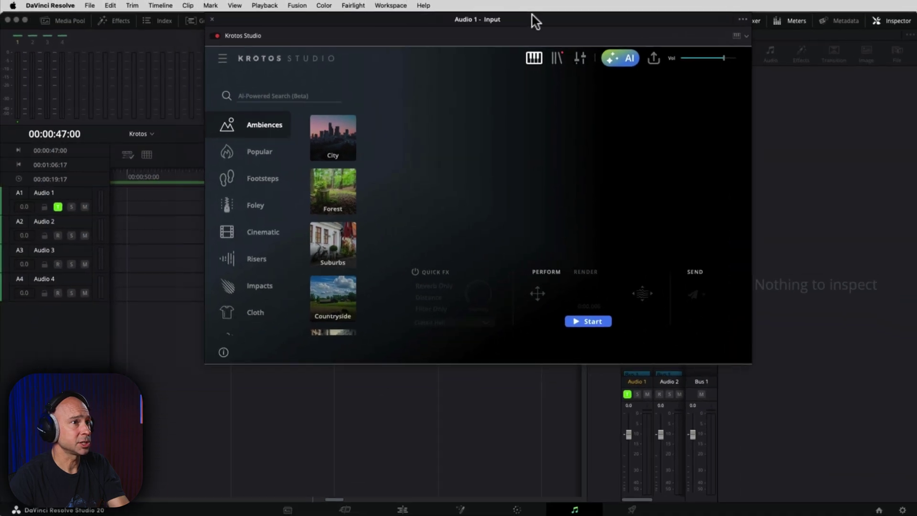
drag(535, 21, 589, 21)
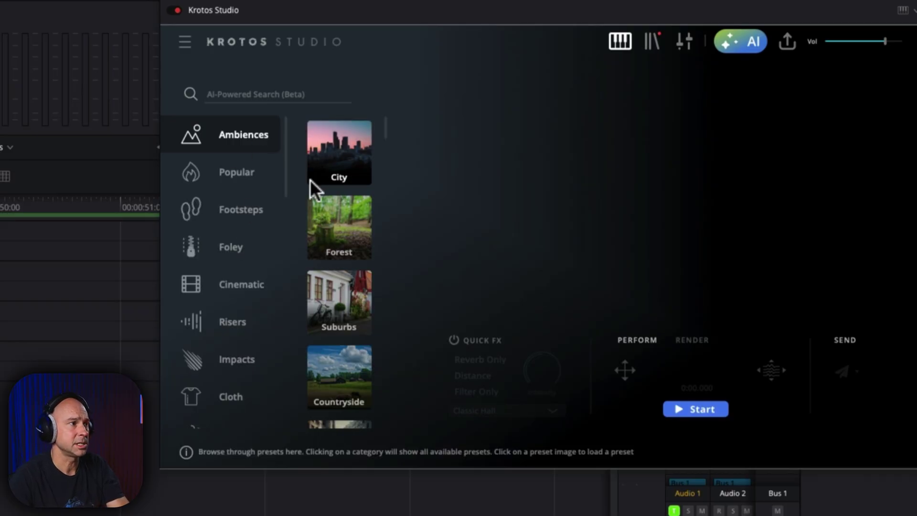
- Load the City preset and record a 21-second take, moving the Skyline and Sirens pucks
click(340, 158)
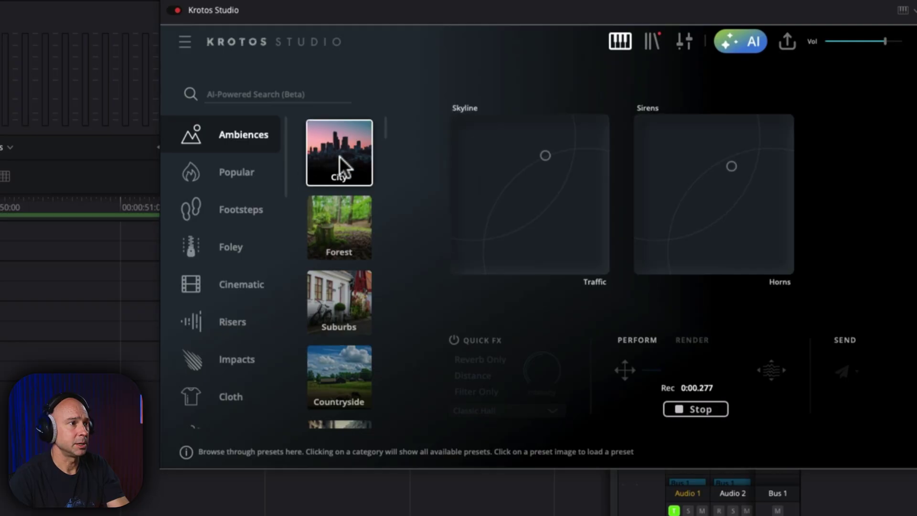
click(693, 409)
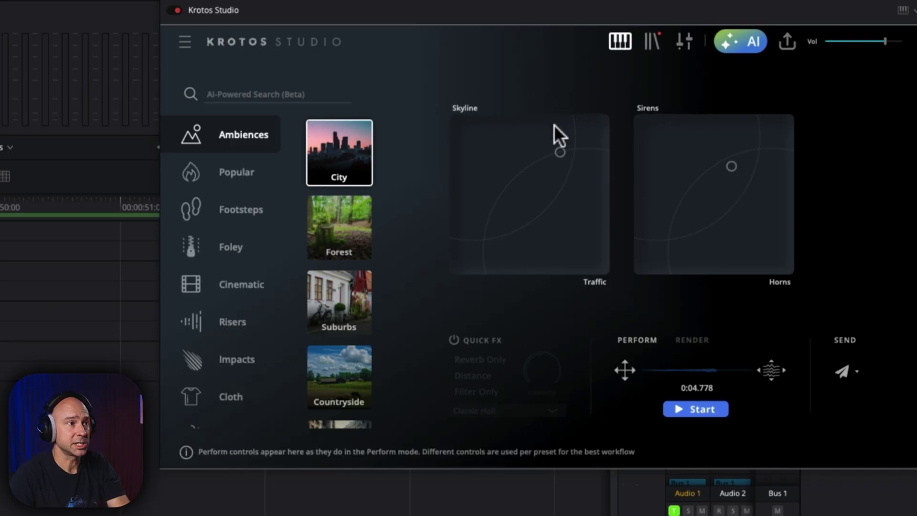
click(618, 185)
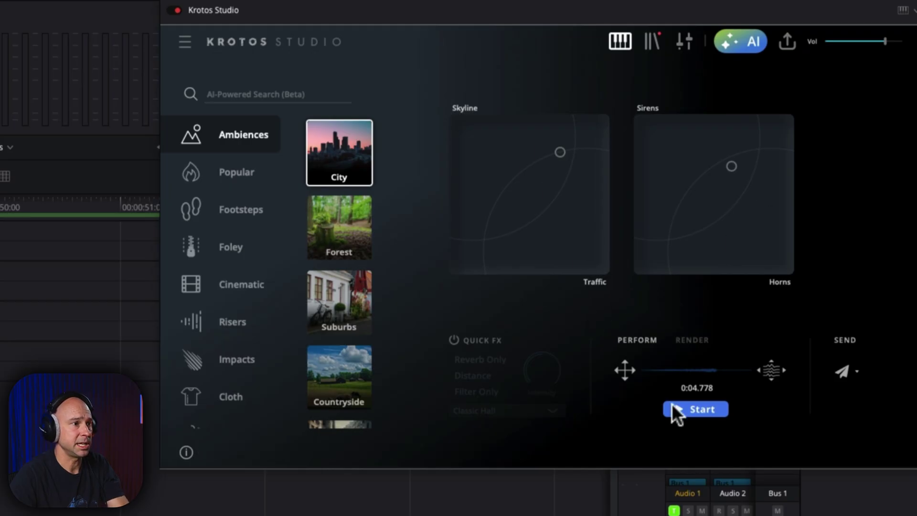
click(702, 406)
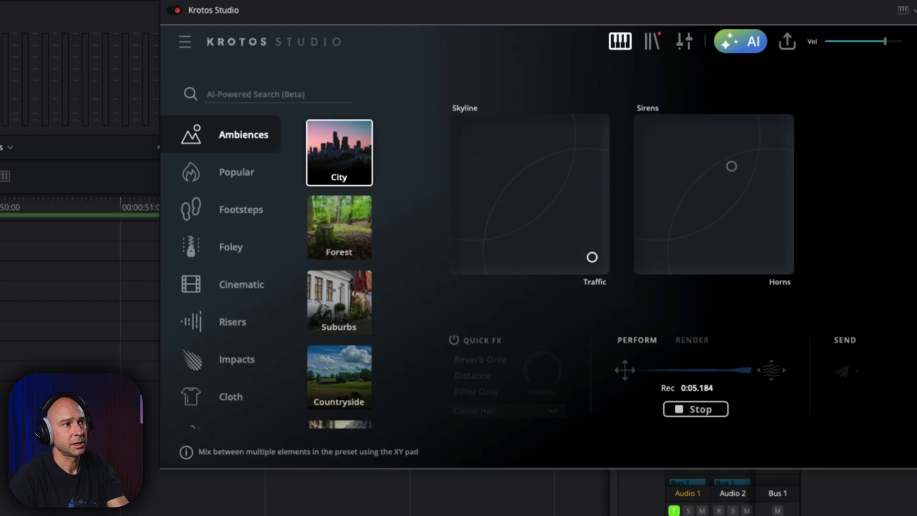
drag(573, 180, 573, 172)
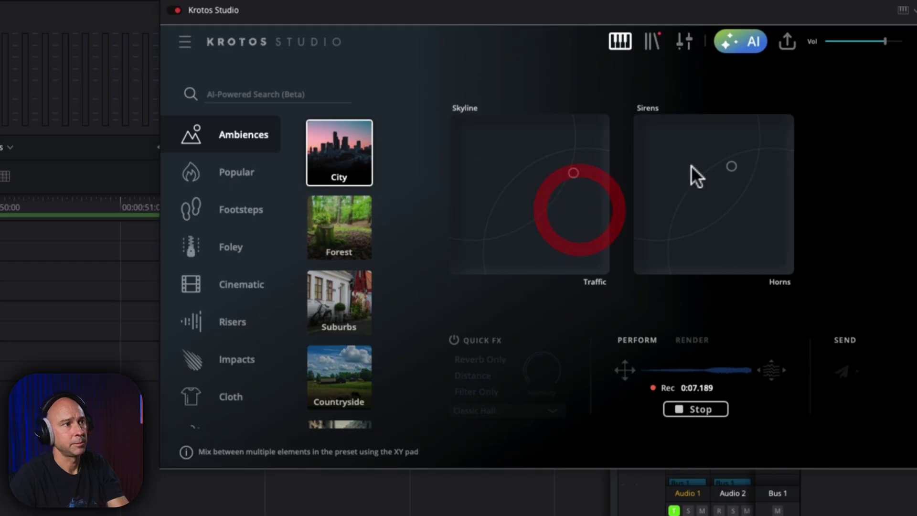
click(732, 166)
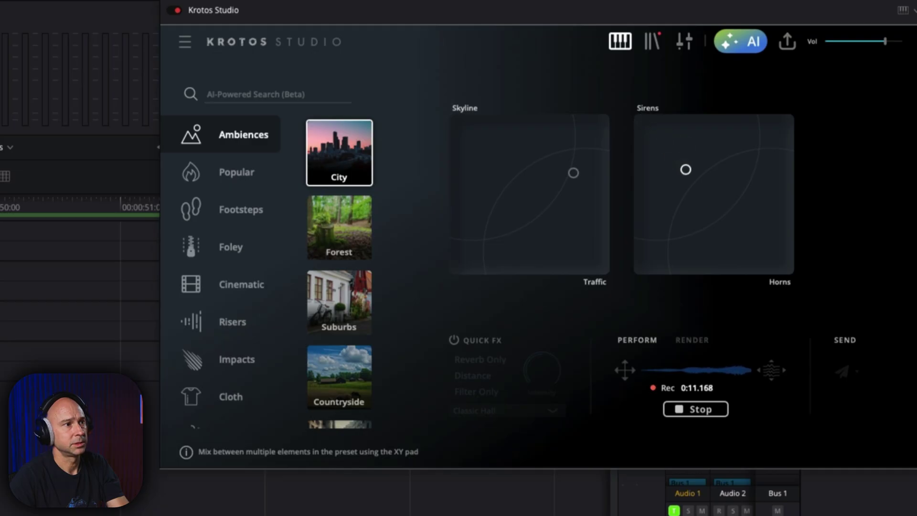
drag(705, 188, 725, 215)
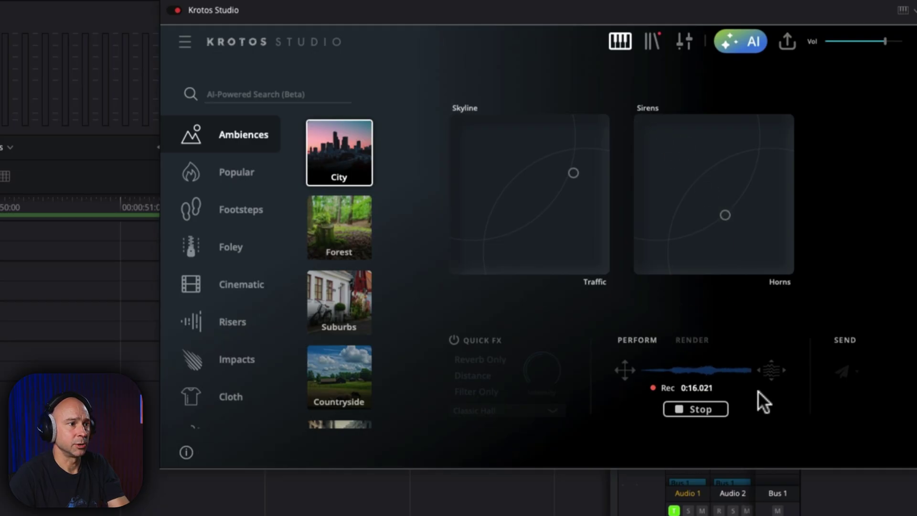
click(695, 409)
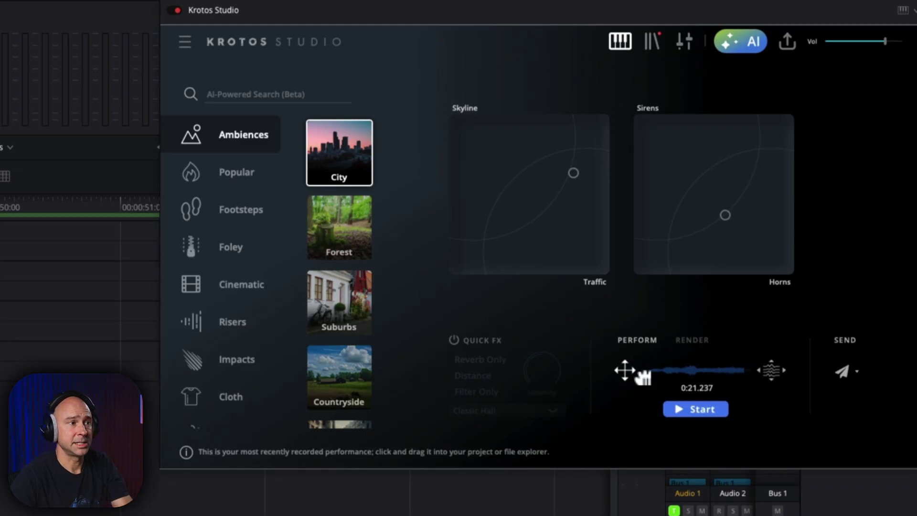
- Drop the City recording onto Audio 1 as KS_City Skyline_1.wav and select the clip
drag(694, 377, 0, 234)
drag(109, 200, 156, 209)
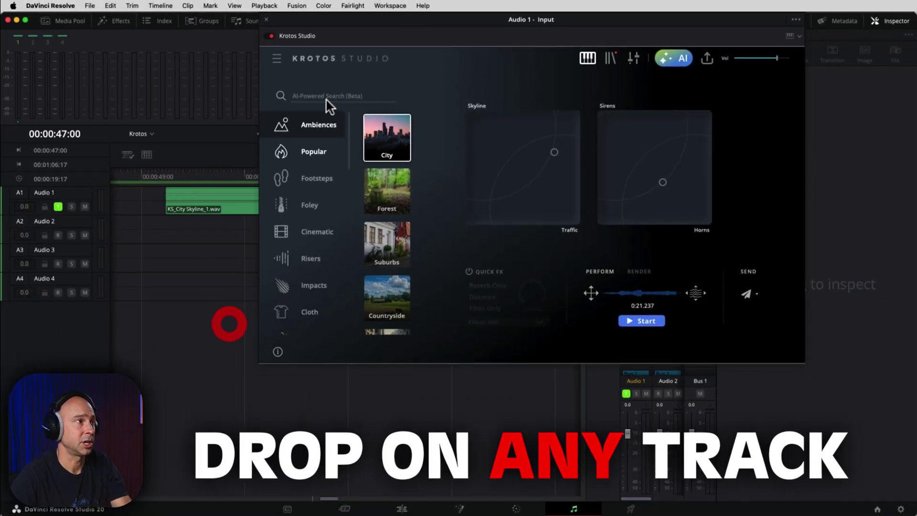
drag(317, 19, 916, 28)
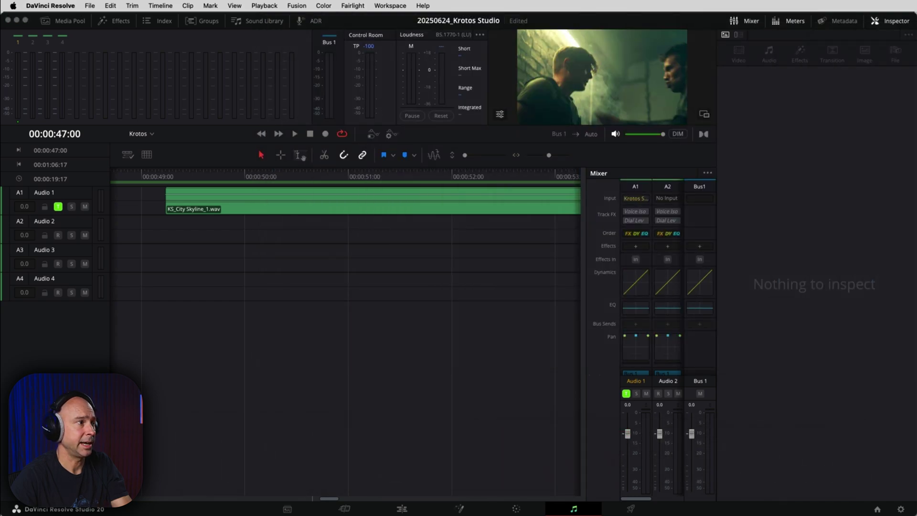
click(316, 202)
click(282, 201)
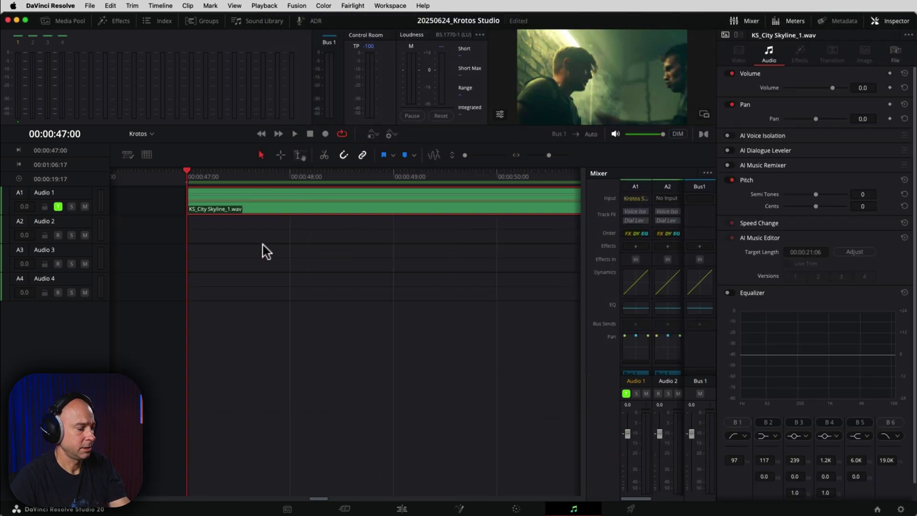
- Arm Audio 1 for recording and play the timeline from 49:15
scroll(266, 250, up, 5)
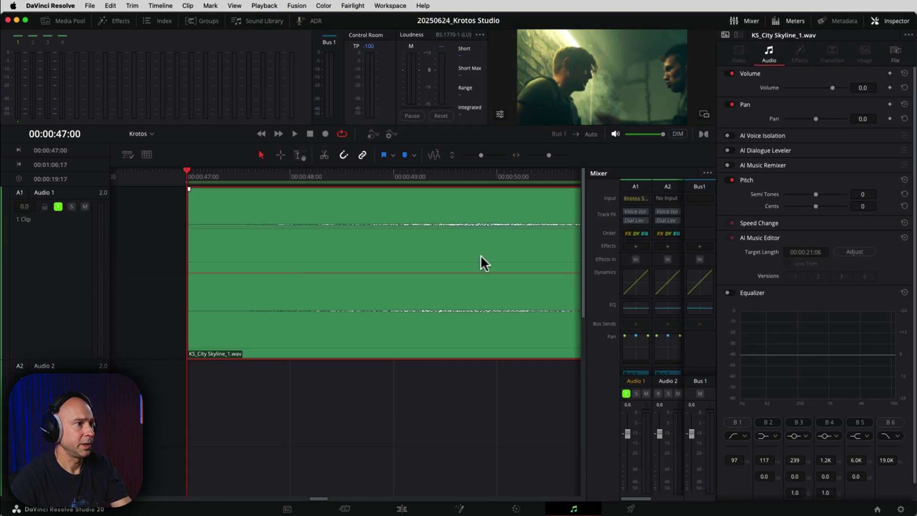
scroll(480, 256, right, 5)
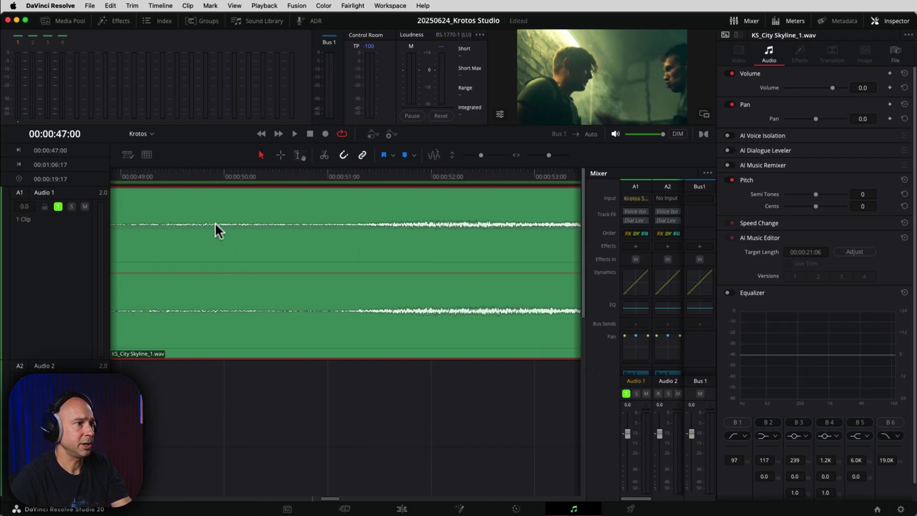
click(174, 220)
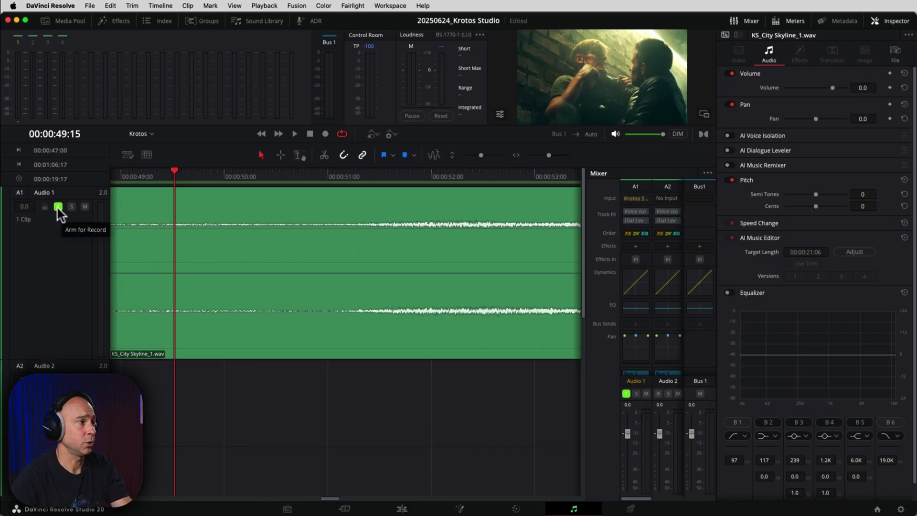
click(57, 207)
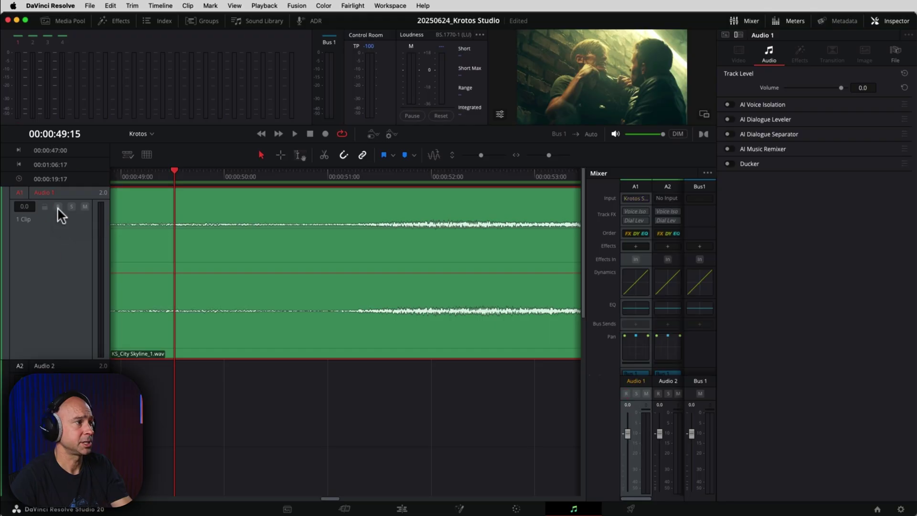
key(space)
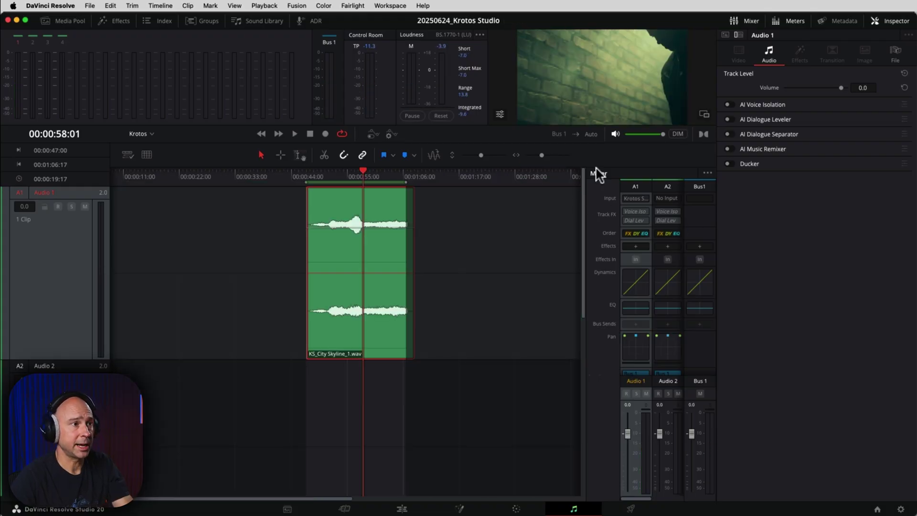
- Set Krotos Studio as Audio 1's input, keeping its window over the timeline
click(635, 201)
drag(554, 50, 464, 128)
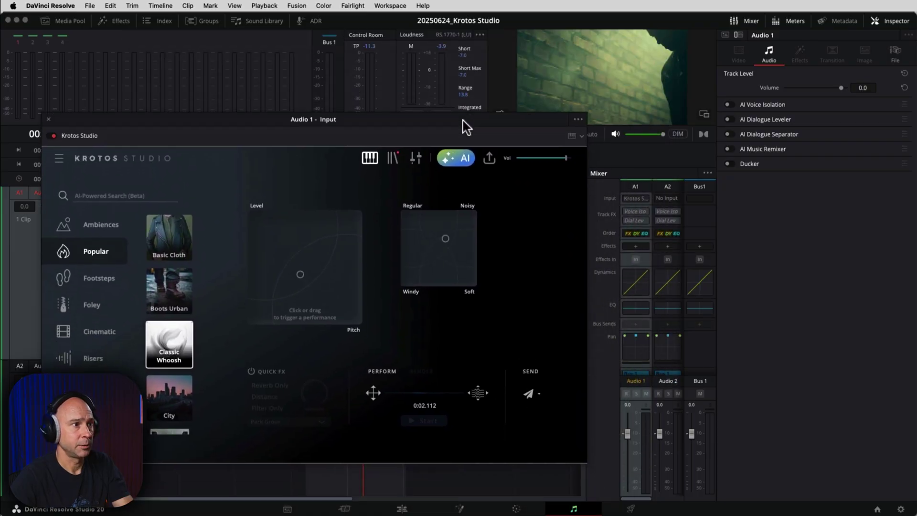
click(627, 200)
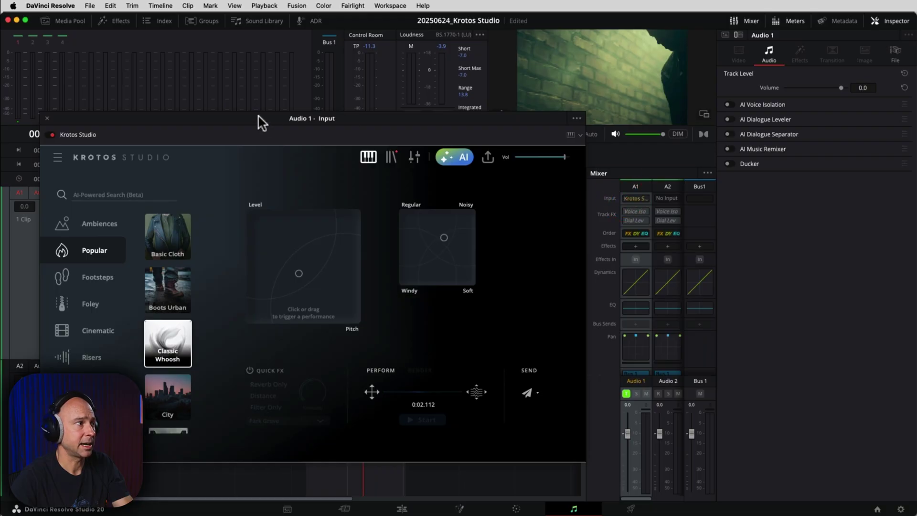
drag(262, 124, 399, 72)
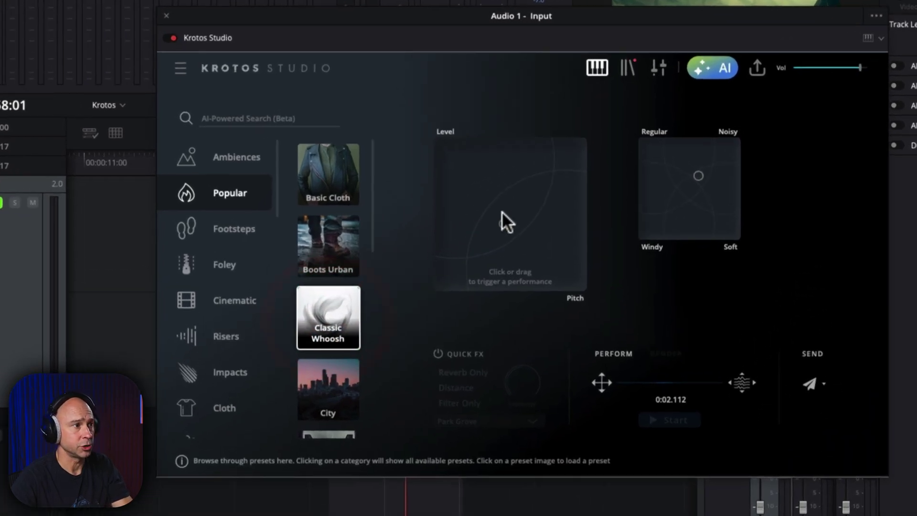
- Perform the Classic Whoosh and Footsteps Boots Urban presets on the XY pads
click(440, 223)
mouse_move(521, 227)
mouse_down()
mouse_move(515, 180)
mouse_move(508, 172)
mouse_move(493, 182)
mouse_move(504, 216)
mouse_move(566, 159)
mouse_move(587, 203)
mouse_move(581, 258)
mouse_move(536, 252)
mouse_move(517, 228)
mouse_move(536, 176)
mouse_up()
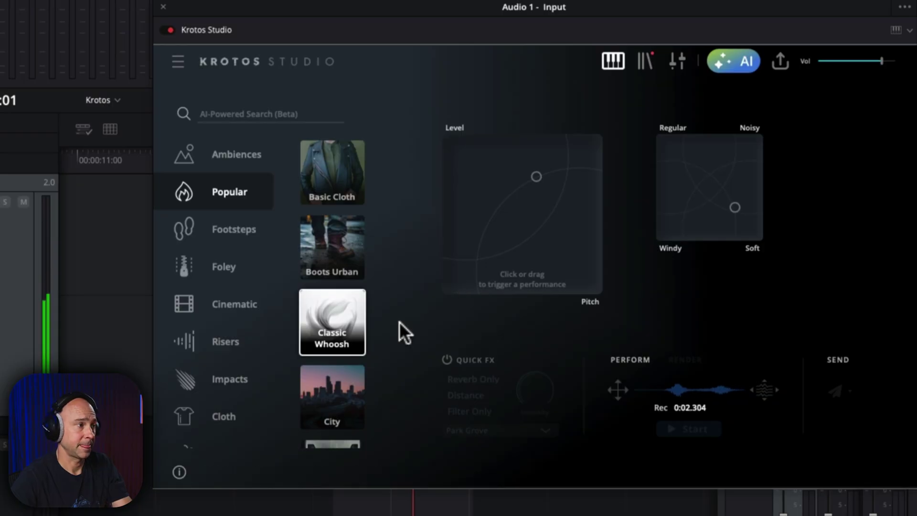
scroll(343, 336, down, 6)
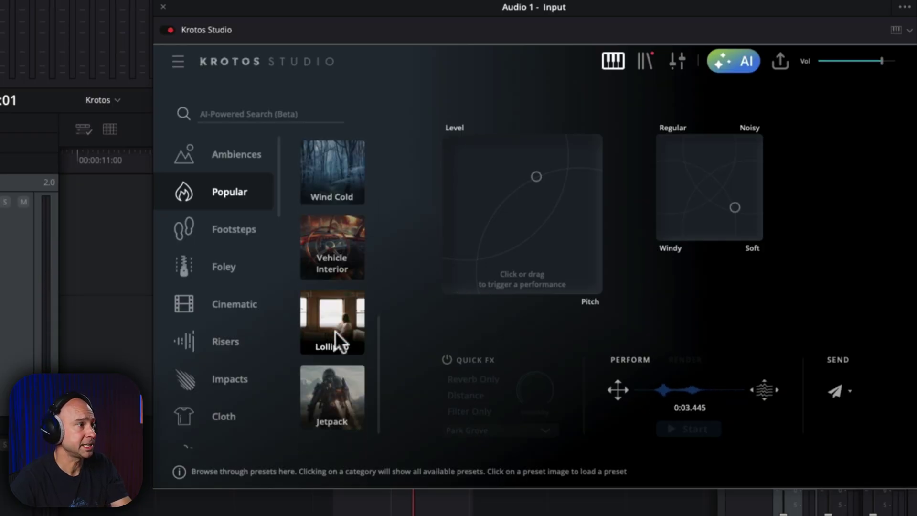
click(240, 230)
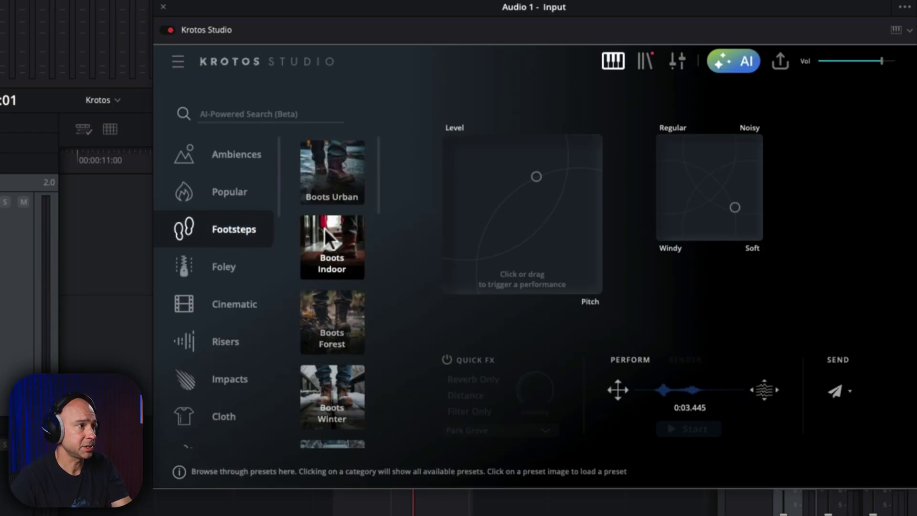
click(324, 185)
click(511, 193)
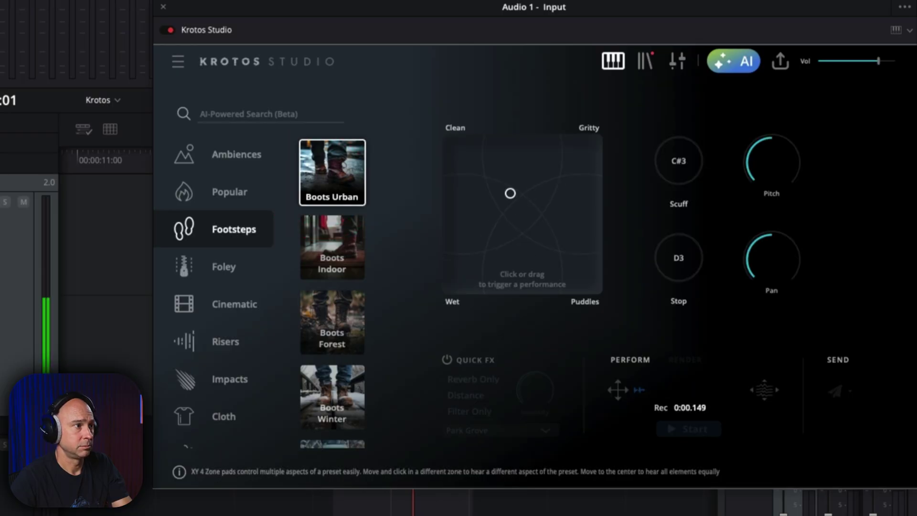
mouse_move(549, 242)
mouse_down()
mouse_move(567, 182)
mouse_move(552, 159)
mouse_up()
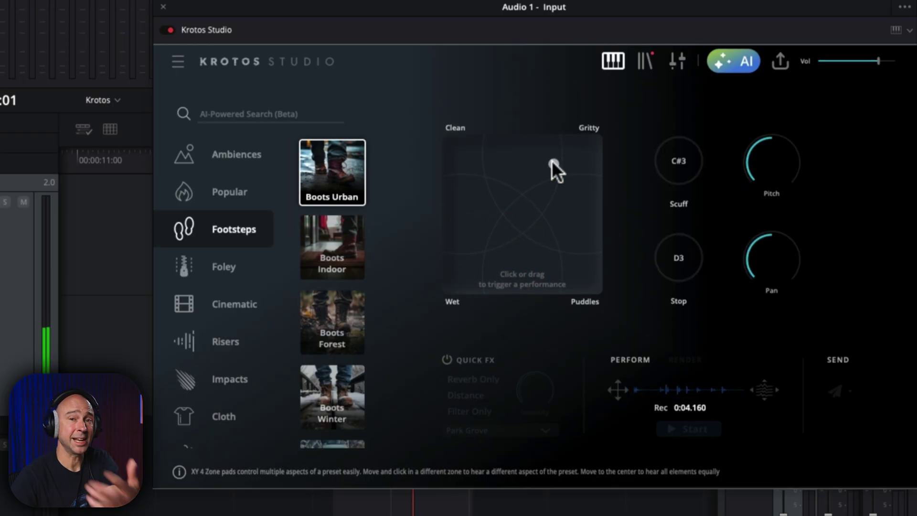
click(494, 162)
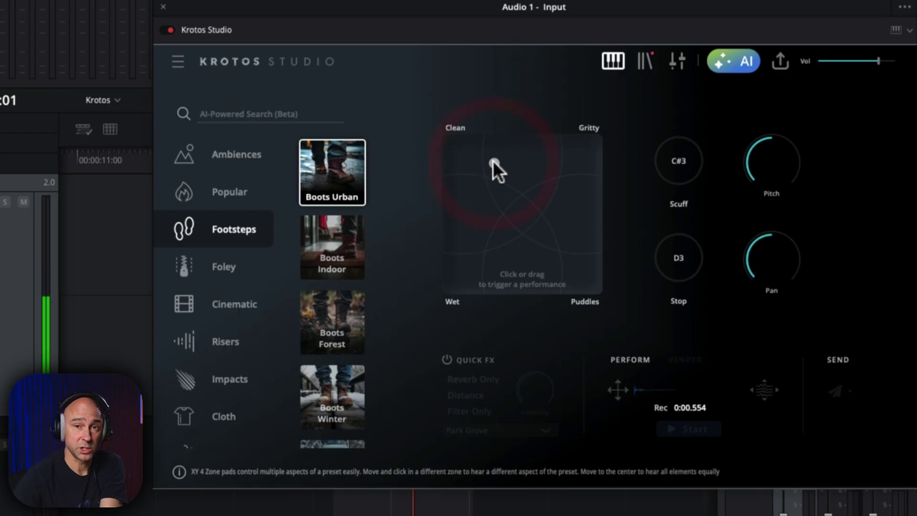
drag(488, 162, 488, 161)
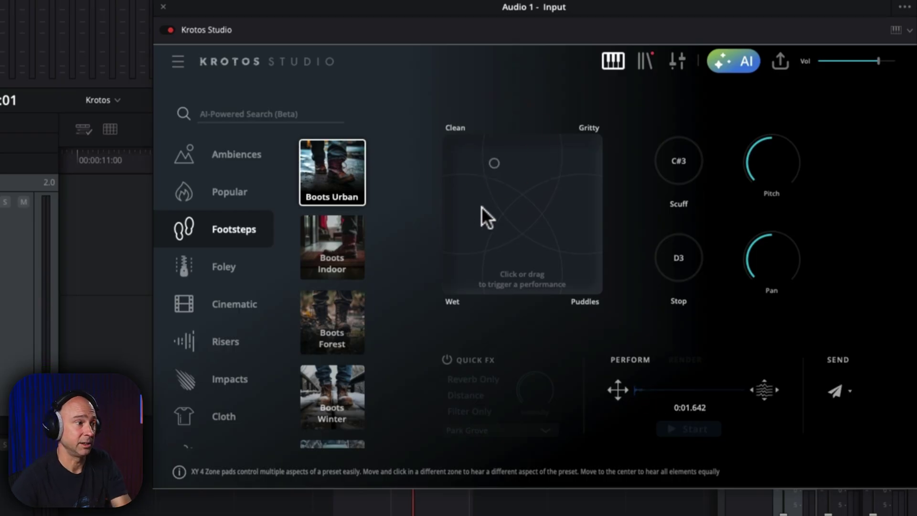
mouse_move(482, 210)
mouse_down()
mouse_move(488, 258)
mouse_move(555, 250)
mouse_move(554, 228)
mouse_move(537, 206)
mouse_up()
- Perform the Cinematic Dark Entry preset, sweeping toward Hit
click(225, 266)
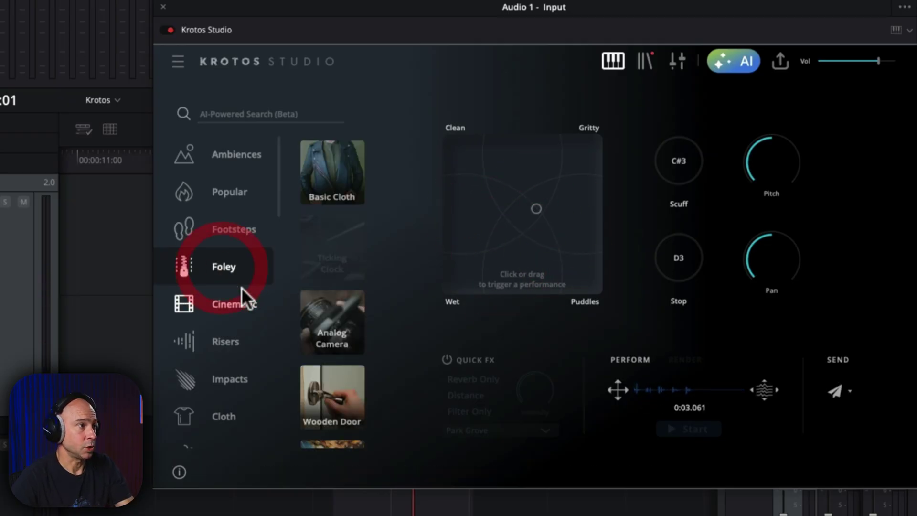
click(234, 303)
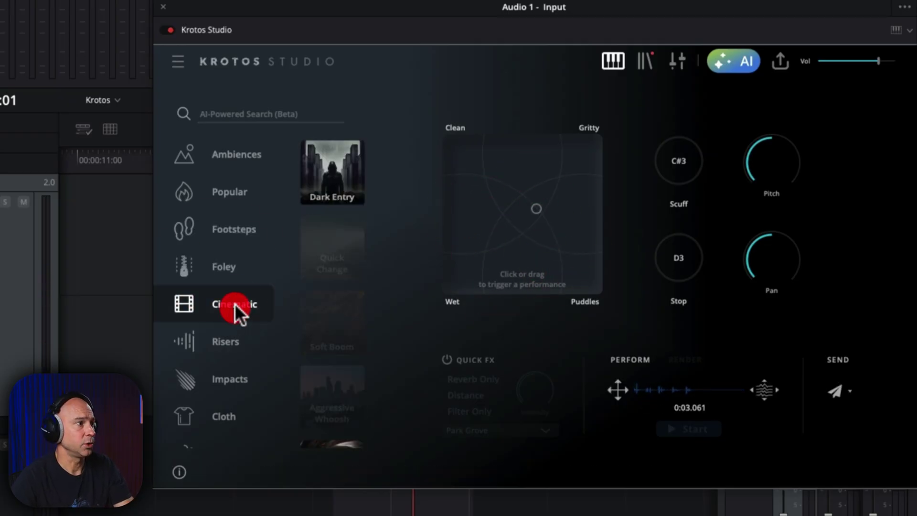
click(329, 165)
mouse_move(520, 205)
mouse_down()
mouse_move(536, 194)
mouse_move(528, 168)
mouse_move(488, 158)
mouse_move(477, 166)
mouse_move(482, 243)
mouse_move(490, 205)
mouse_move(519, 204)
mouse_move(531, 219)
mouse_up()
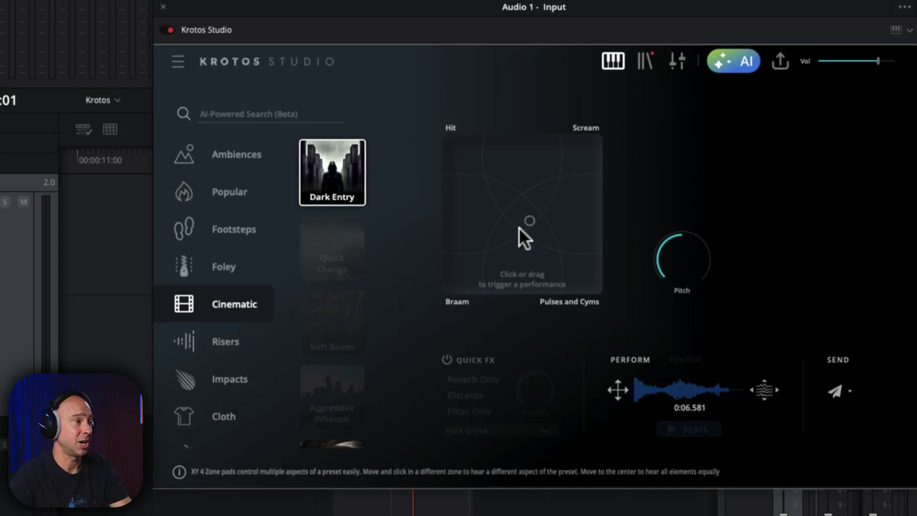
- Load the Flashback Psycho preset from the Risers category
click(215, 342)
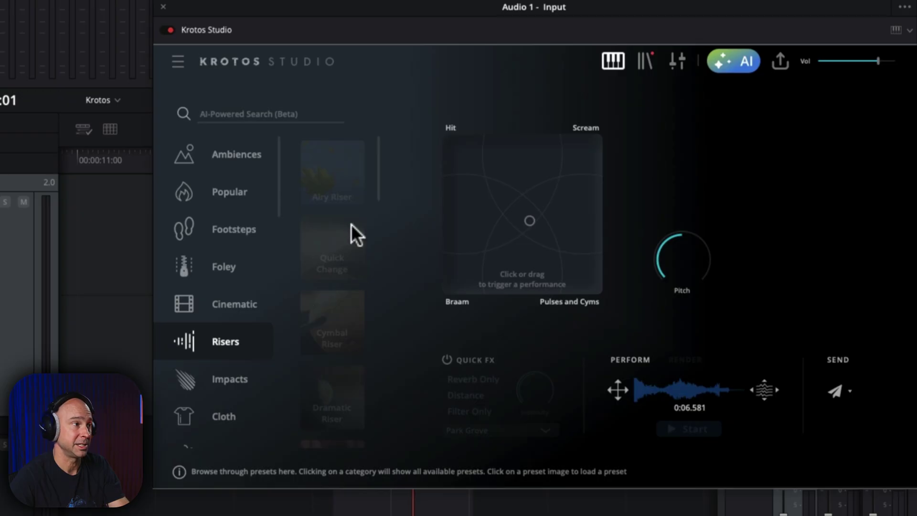
scroll(340, 208, down, 5)
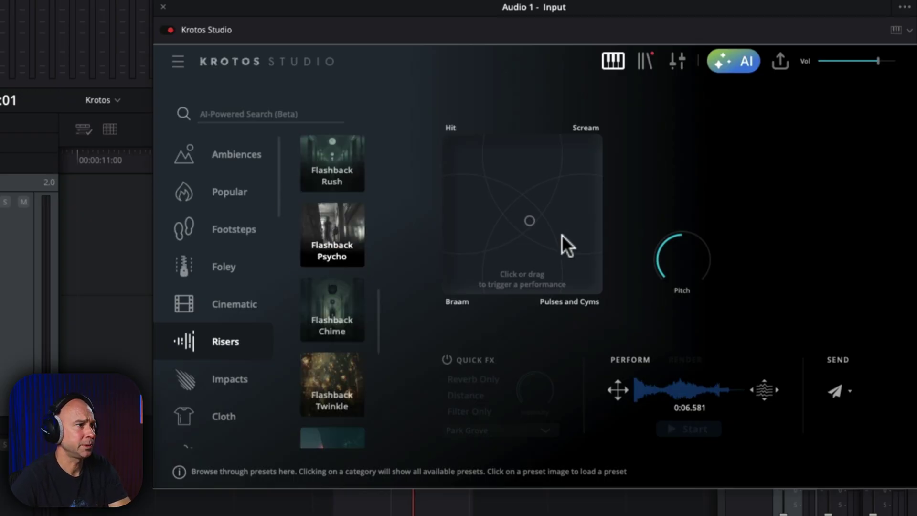
click(332, 234)
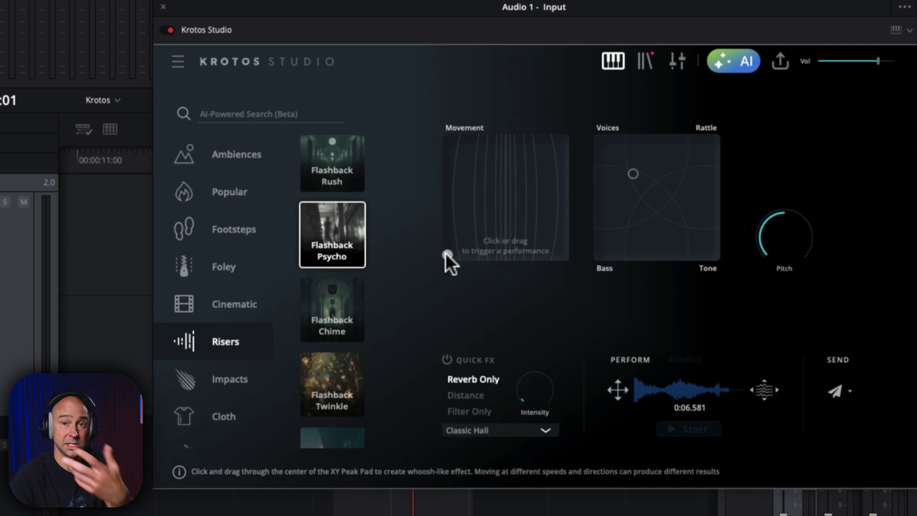
- Perform the Flashback Psycho riser with two Movement-pad sweeps, then close Krotos Studio
mouse_move(445, 252)
mouse_down()
mouse_move(489, 183)
mouse_move(500, 142)
mouse_move(531, 218)
mouse_move(495, 220)
mouse_move(527, 203)
mouse_move(556, 242)
mouse_move(543, 242)
mouse_move(529, 218)
mouse_move(525, 167)
mouse_move(507, 147)
mouse_move(489, 145)
mouse_move(459, 169)
mouse_up()
mouse_move(471, 243)
mouse_down()
mouse_move(505, 255)
mouse_move(520, 285)
mouse_up()
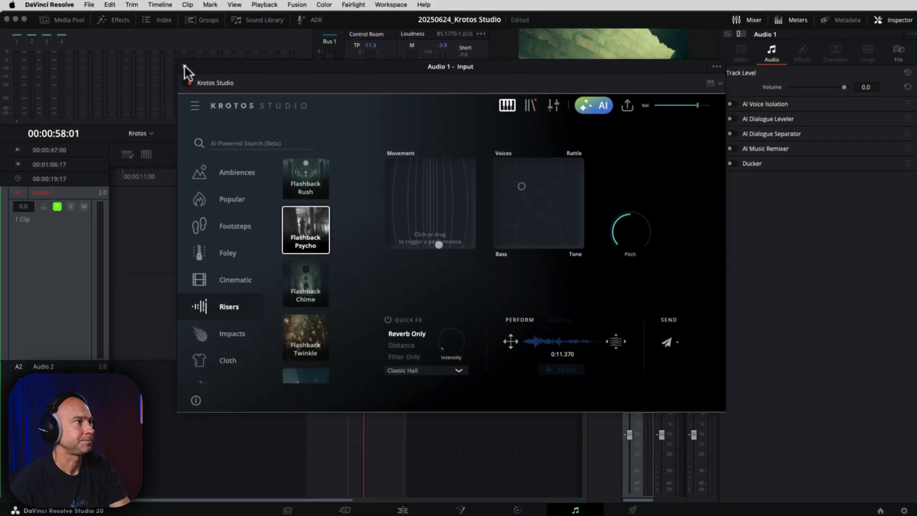
click(185, 67)
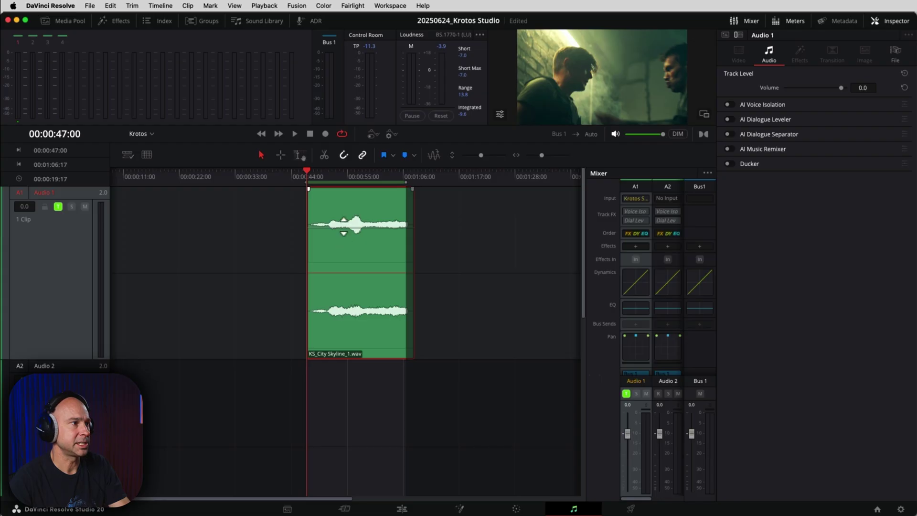
- Lower the KS_City Skyline_1.wav clip volume by 7.5 dB and check A2's input options
drag(343, 227, 345, 236)
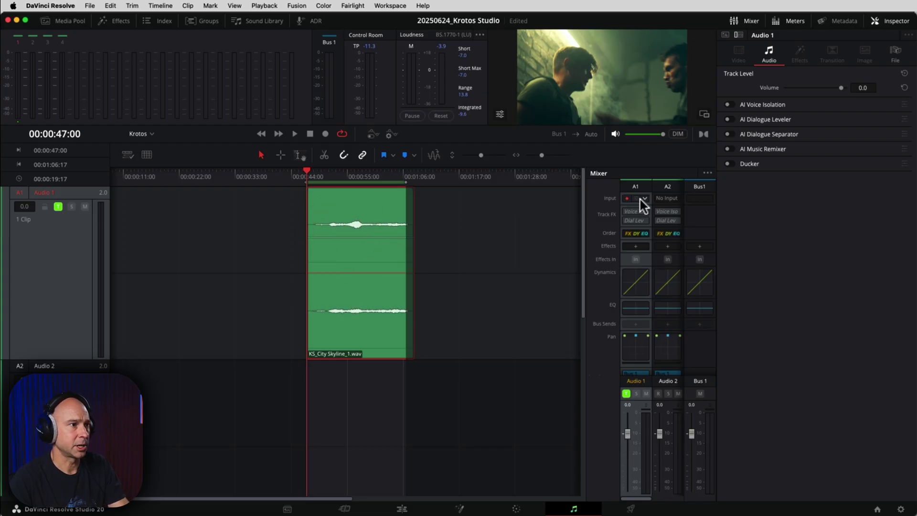
click(678, 204)
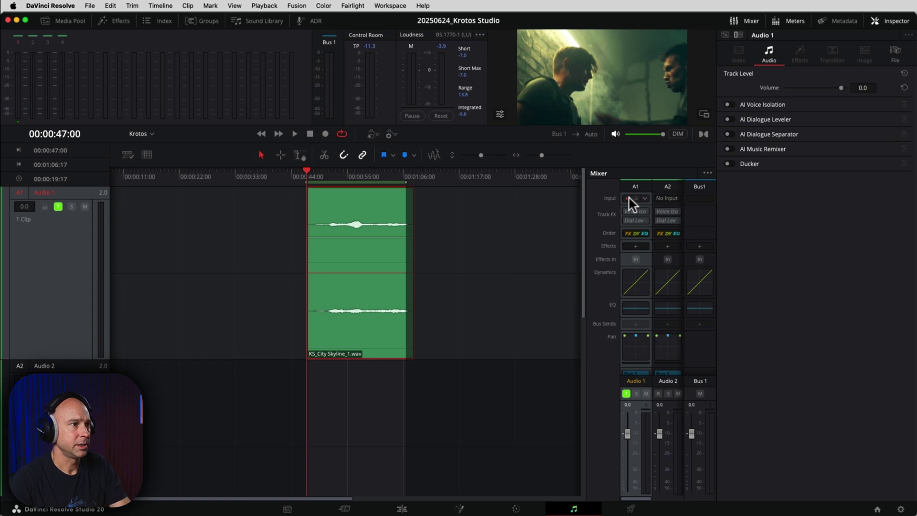
click(669, 203)
click(668, 204)
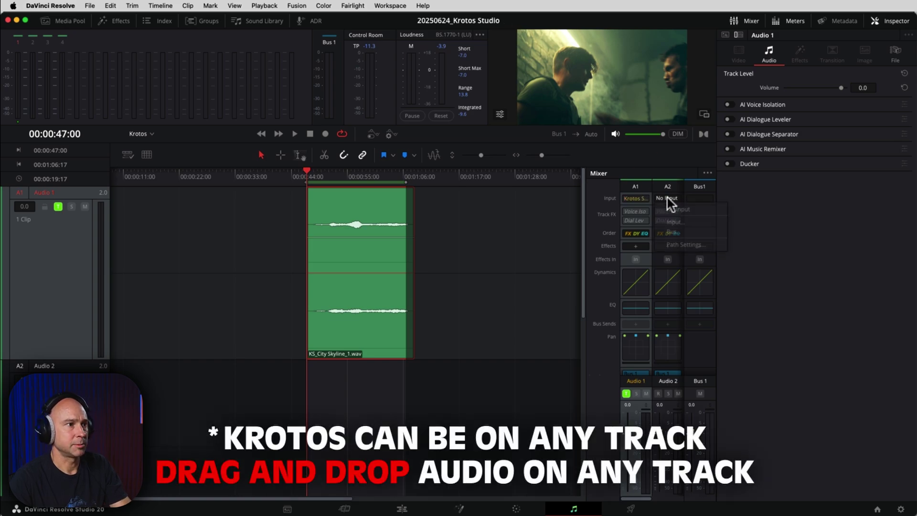
- Insert Krotos Studio as an instrument on Audio 2 and close its window
click(668, 246)
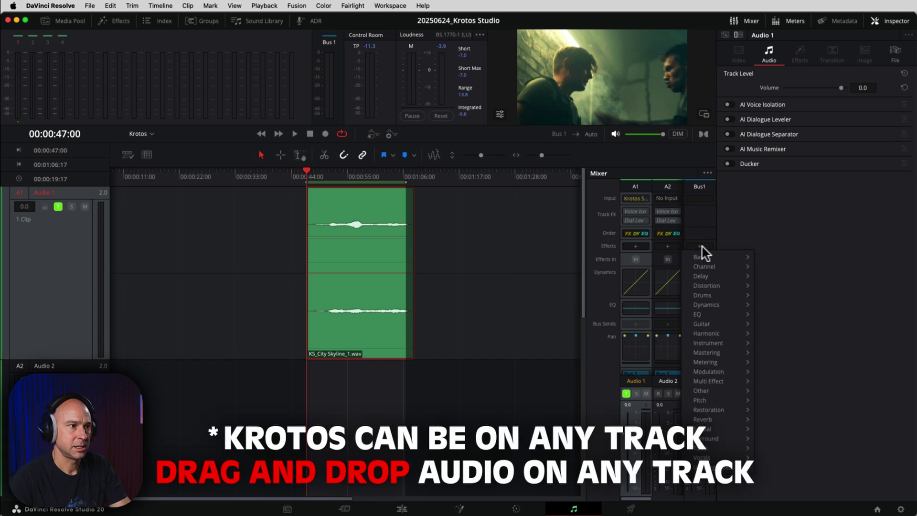
mouse_move(736, 343)
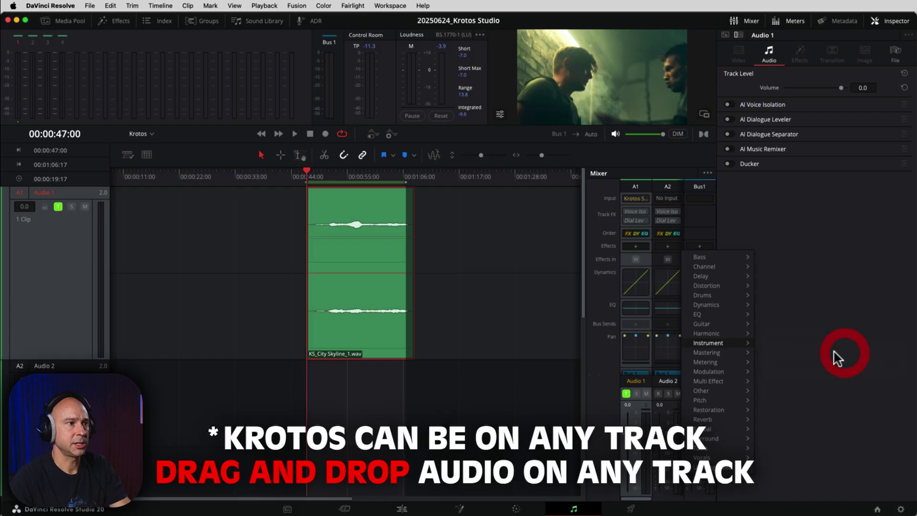
click(667, 198)
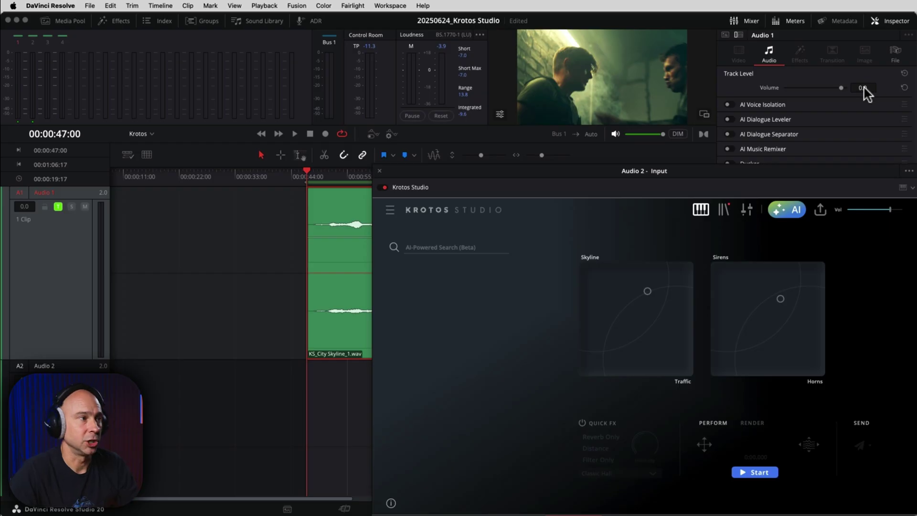
click(380, 170)
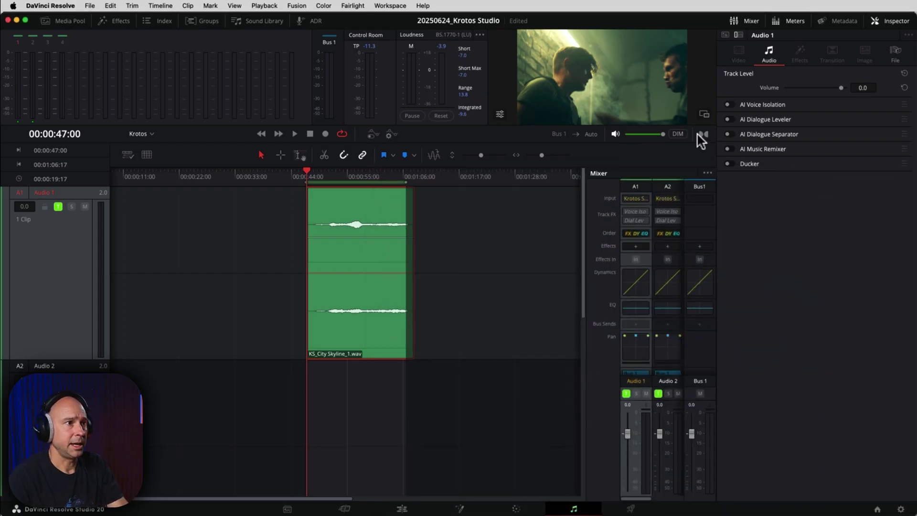
- Float and shrink the video viewer, then search Krotos for 'push' and load Fire Force
click(704, 114)
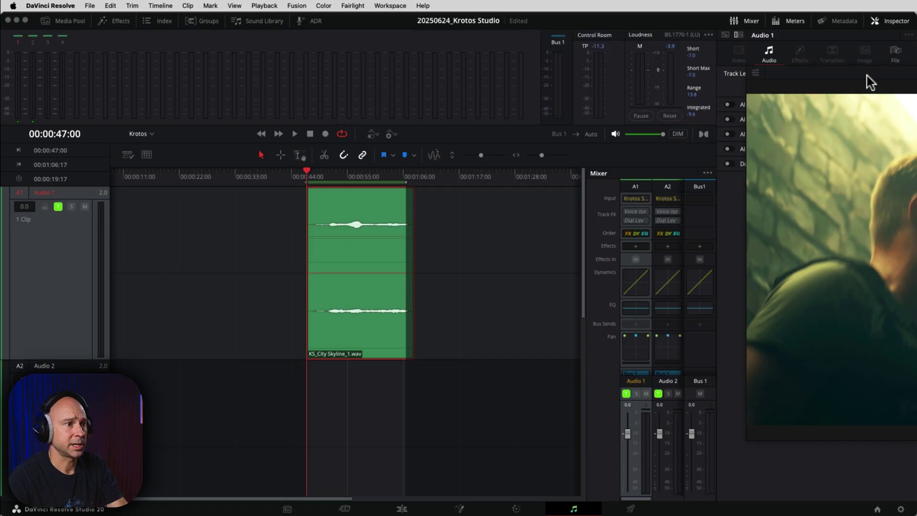
drag(870, 82, 526, 136)
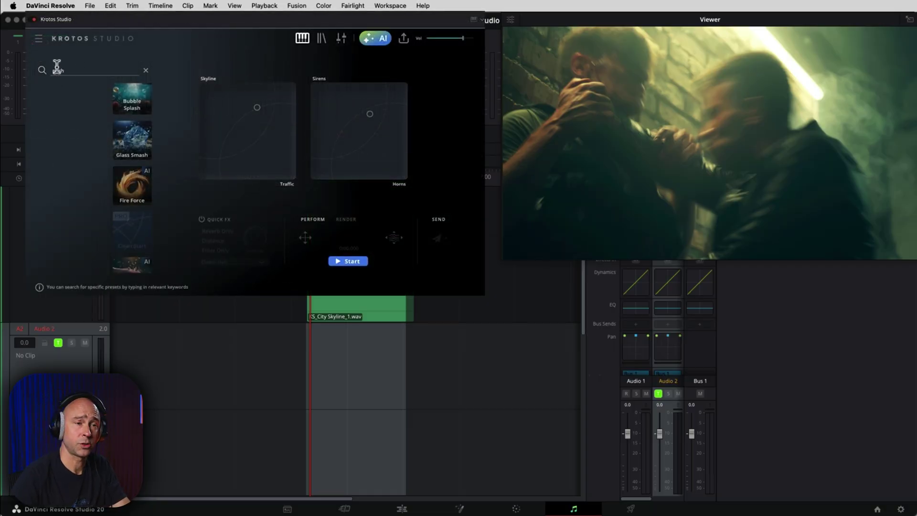
text(push)
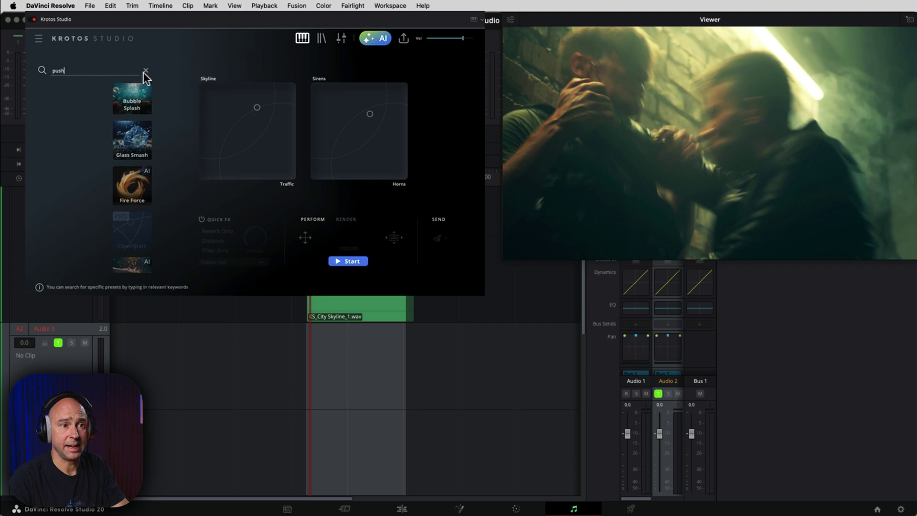
scroll(149, 160, down, 5)
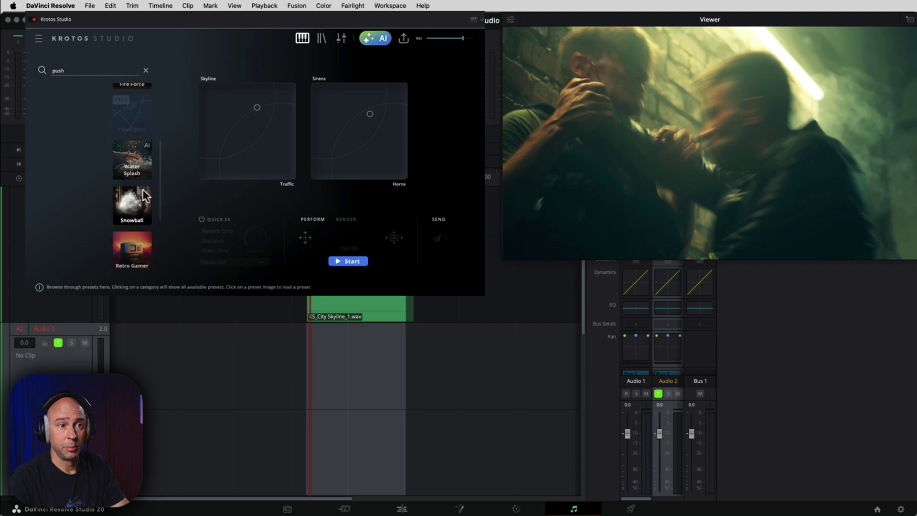
scroll(146, 195, down, 3)
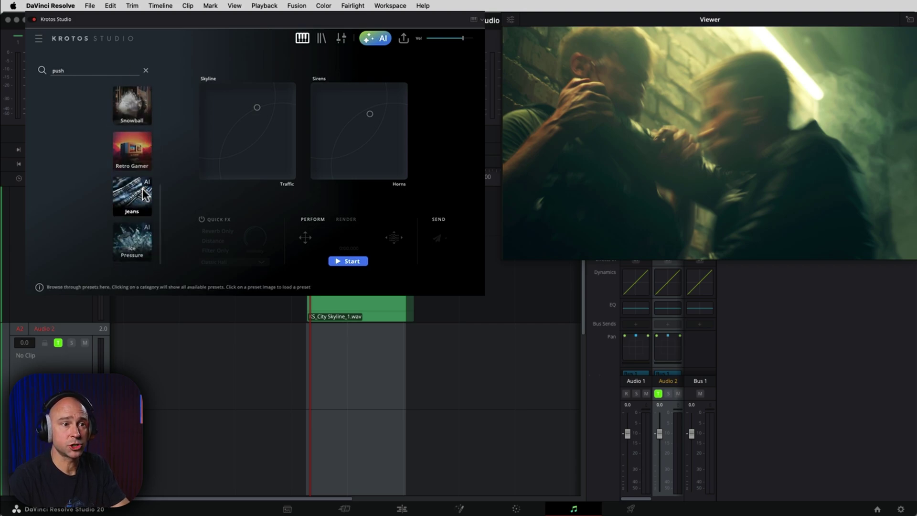
scroll(146, 194, up, 5)
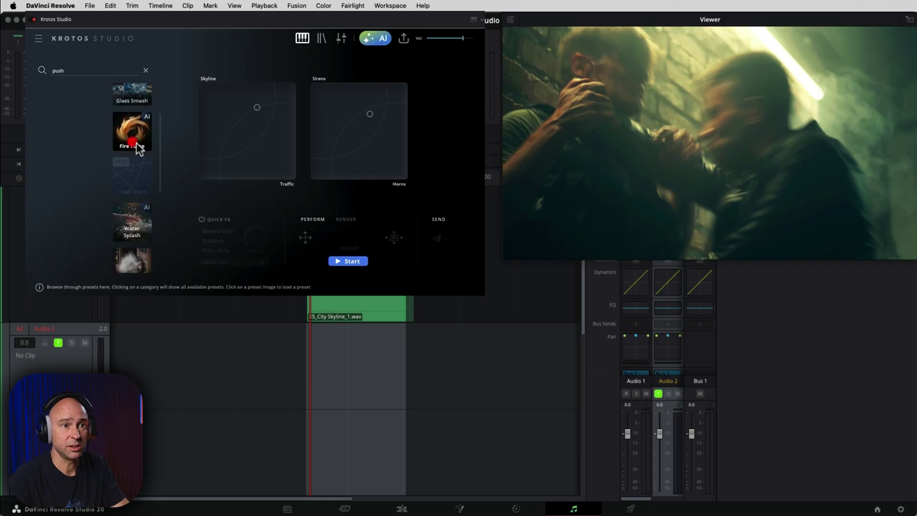
click(130, 139)
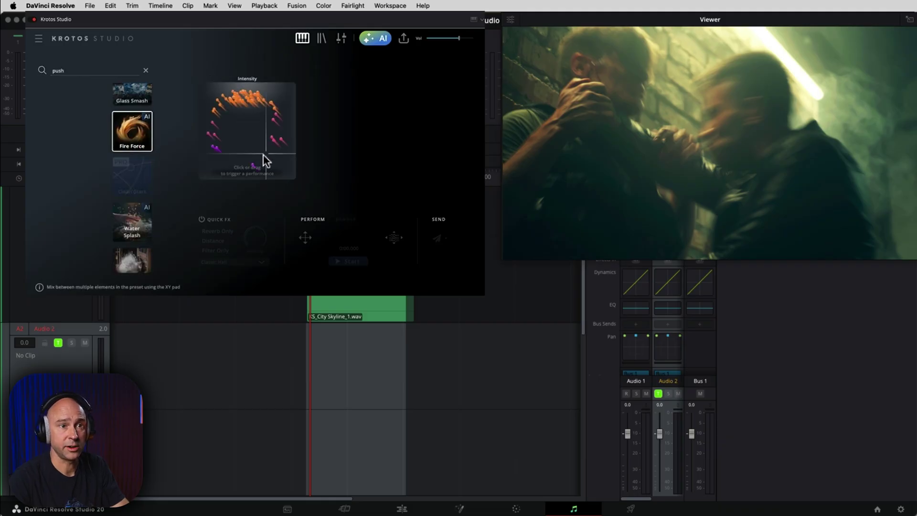
- Perform Fire Force, then load Snowball and sweep it through Snow impact, Car Impact and Roll
mouse_move(266, 154)
mouse_down()
mouse_move(266, 111)
mouse_move(201, 93)
mouse_move(293, 98)
mouse_move(215, 100)
mouse_up()
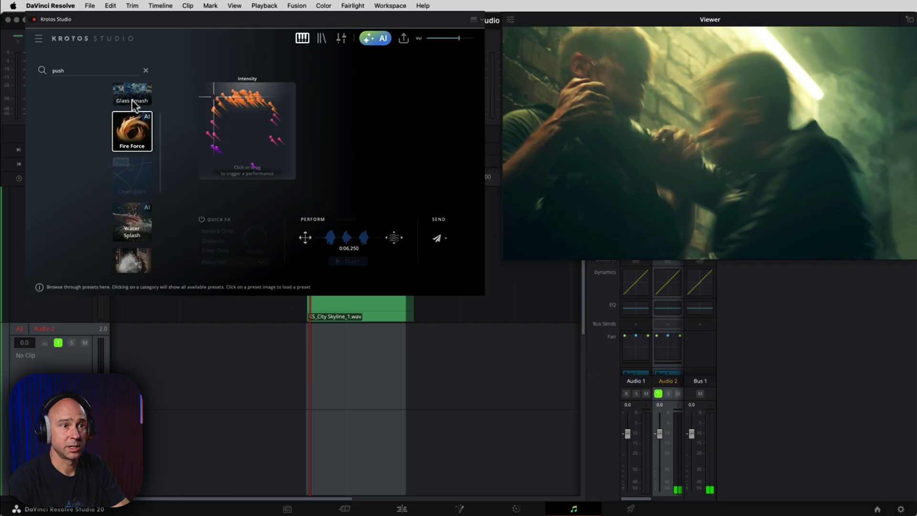
click(132, 221)
scroll(133, 222, down, 1)
click(135, 234)
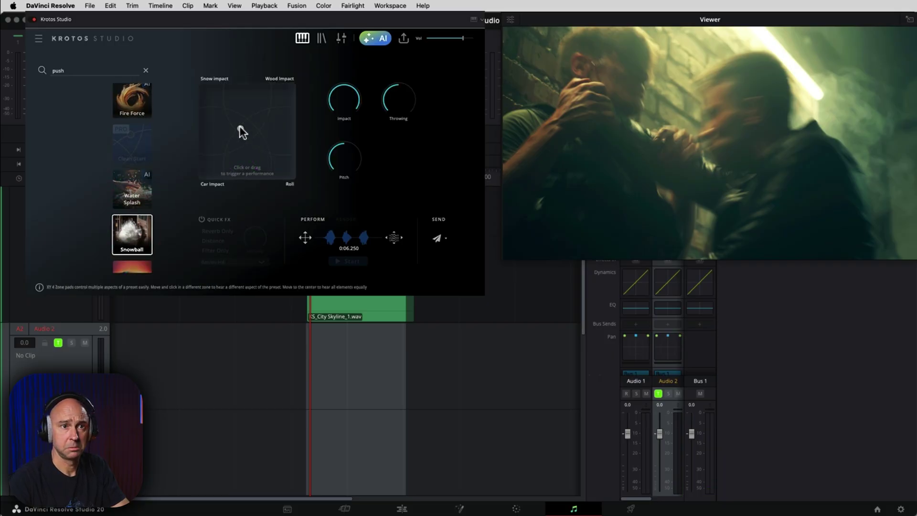
drag(242, 132, 250, 105)
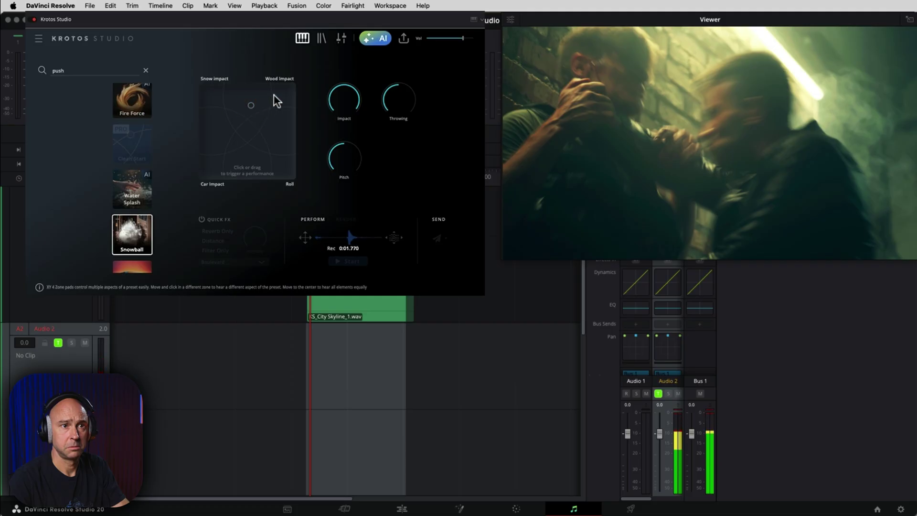
click(201, 93)
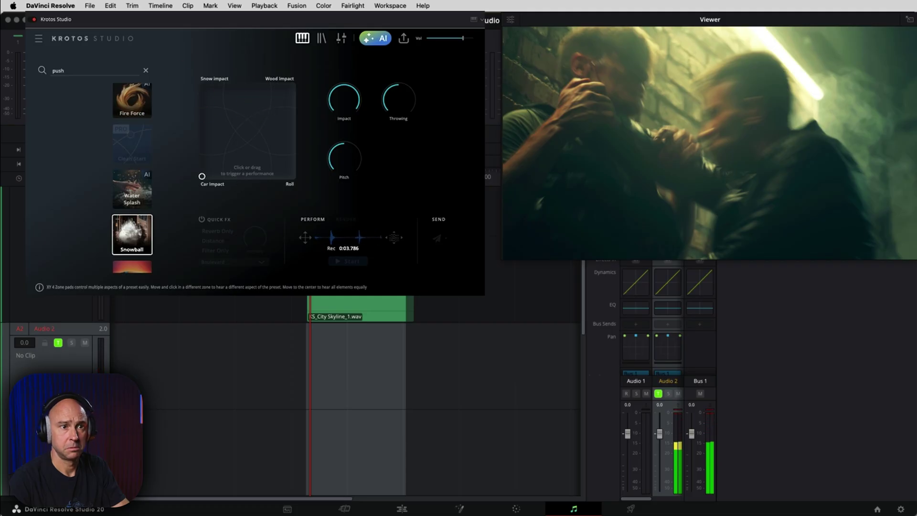
mouse_move(202, 176)
mouse_down()
mouse_move(262, 174)
mouse_move(312, 196)
mouse_up()
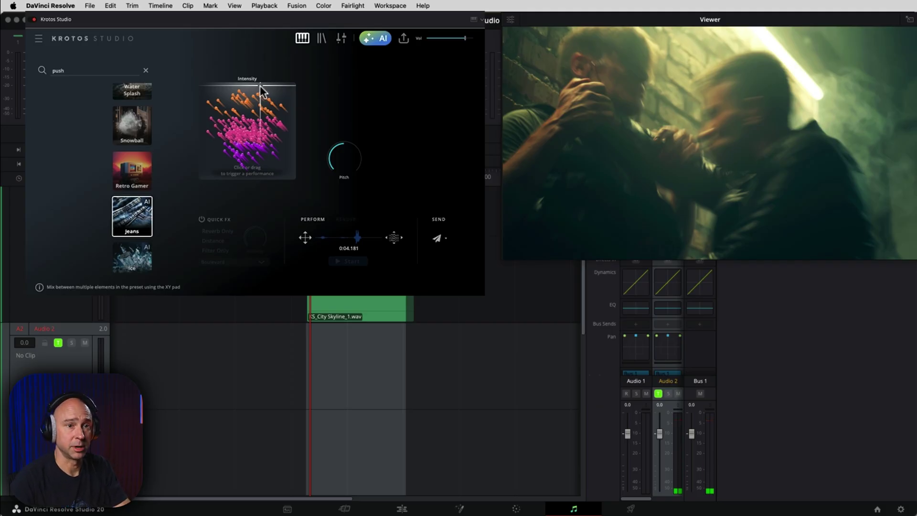
- Perform the Jeans preset at high intensity and place the take on Audio 2 as KS_Jeans_1.wav
mouse_move(260, 85)
mouse_down()
mouse_move(212, 93)
mouse_move(269, 105)
mouse_move(291, 68)
mouse_move(290, 87)
mouse_up()
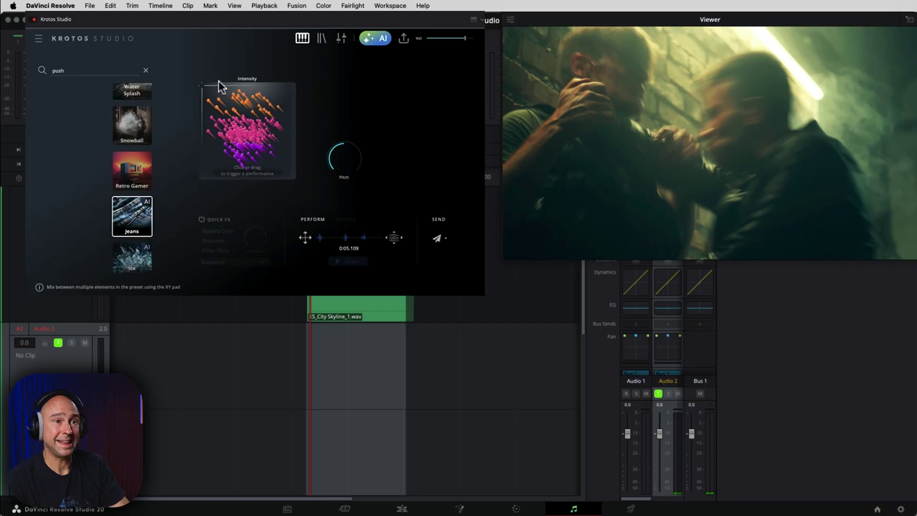
drag(203, 89, 136, 68)
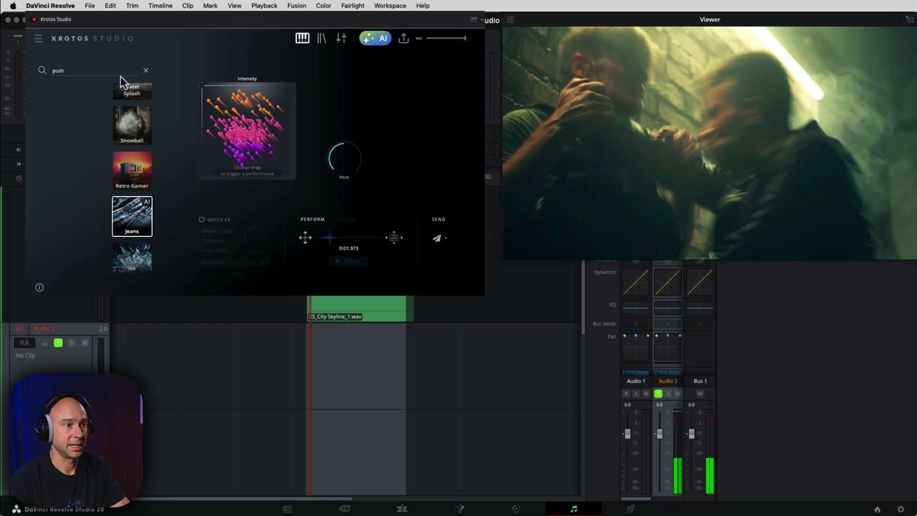
drag(682, 350, 313, 338)
click(351, 341)
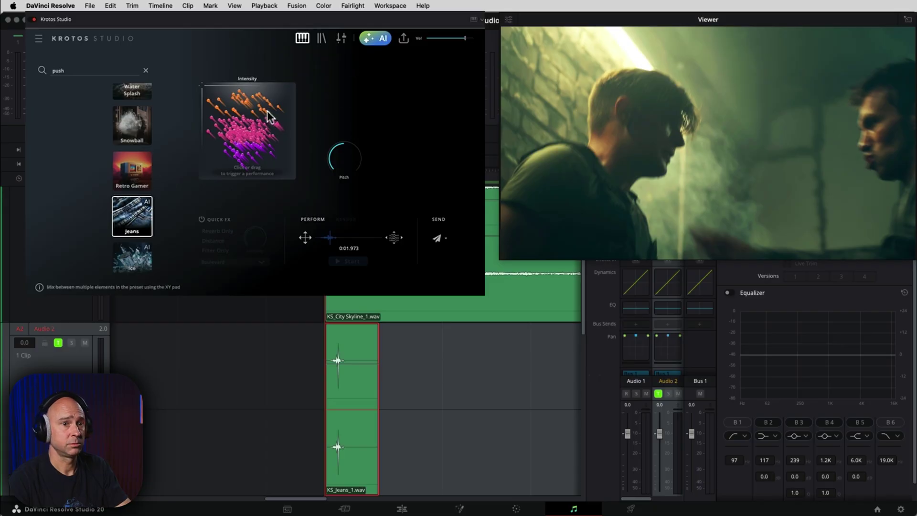
- Record a Jeans performance during playback and drop it on Audio 2 as KS_Jeans_2.wav
key(alt+super+r)
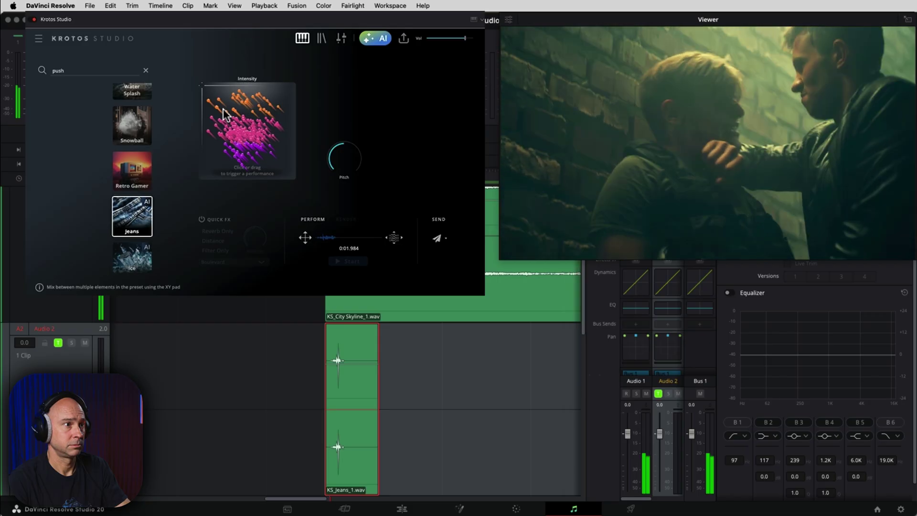
click(224, 113)
mouse_move(223, 113)
mouse_down()
mouse_move(219, 142)
mouse_move(233, 191)
mouse_up()
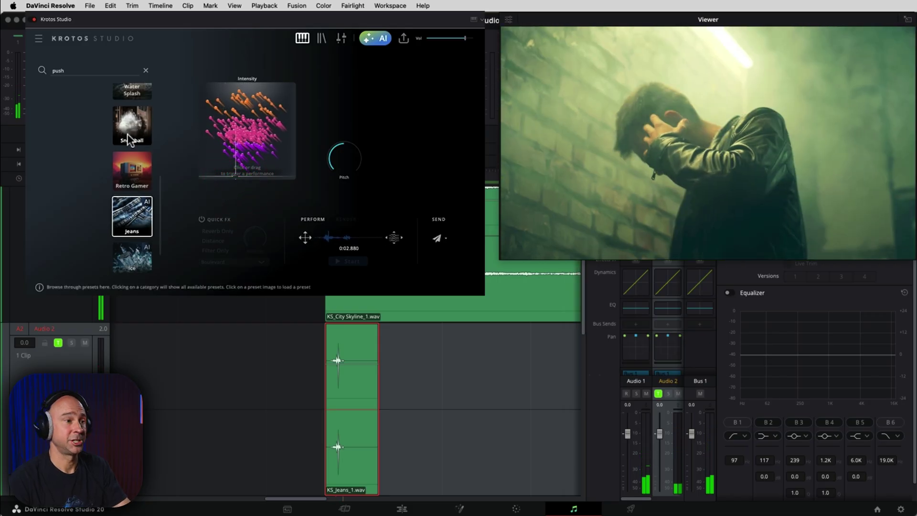
drag(339, 251, 457, 460)
scroll(353, 386, right, 5)
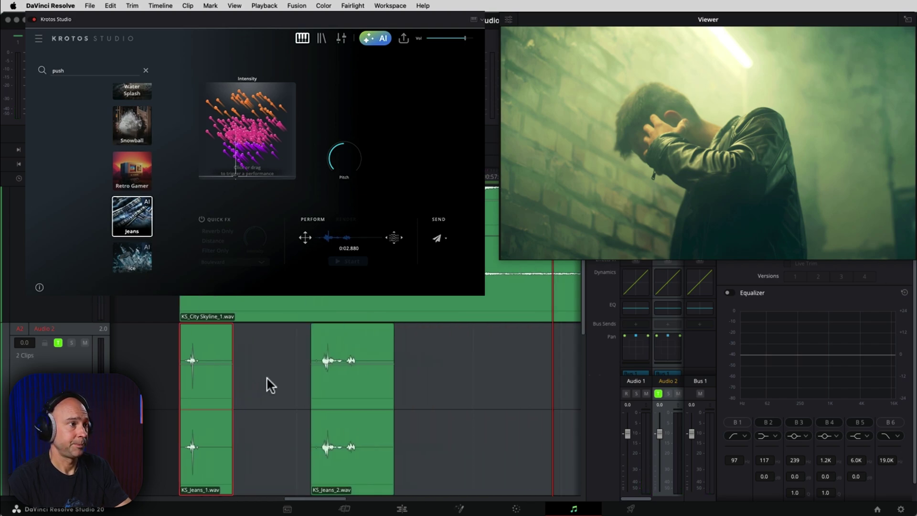
click(264, 371)
- Slide KS_Jeans_2.wav later along Audio 2, disarm the track and replay the section
drag(344, 343, 474, 345)
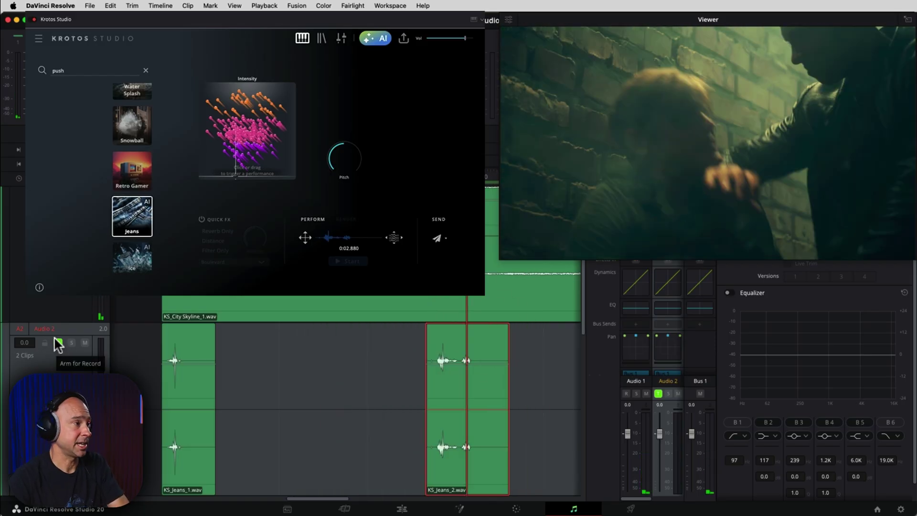
click(58, 343)
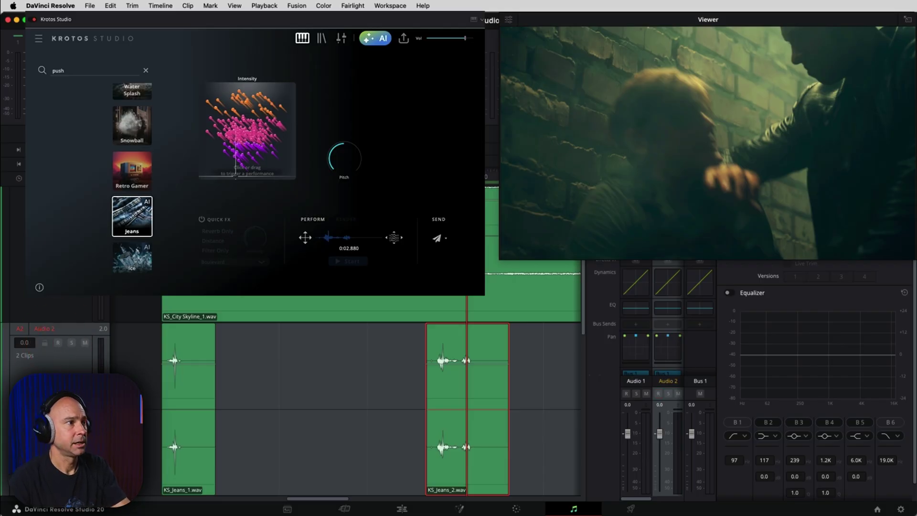
key(slash)
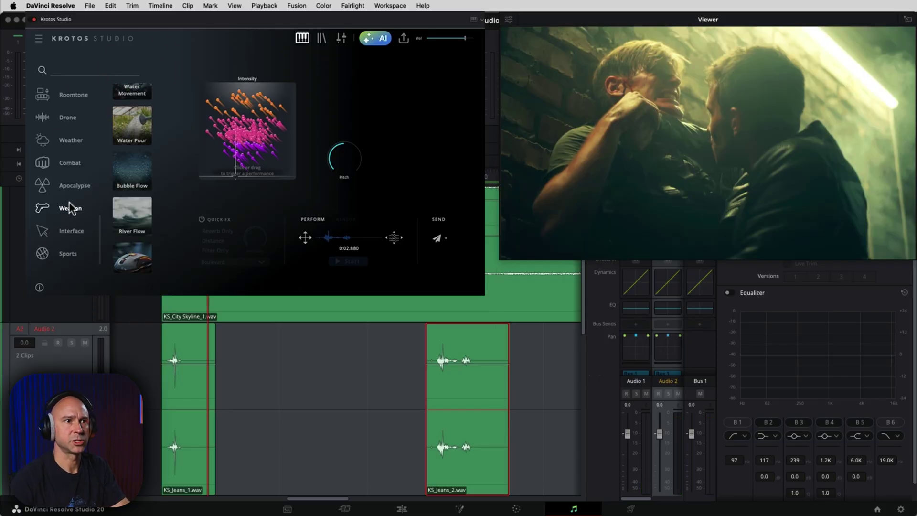
scroll(70, 208, down, 5)
- Search 'fight', load Padded Sparring and perform punch hits, including Punch and Collapse, as the scene plays
click(69, 70)
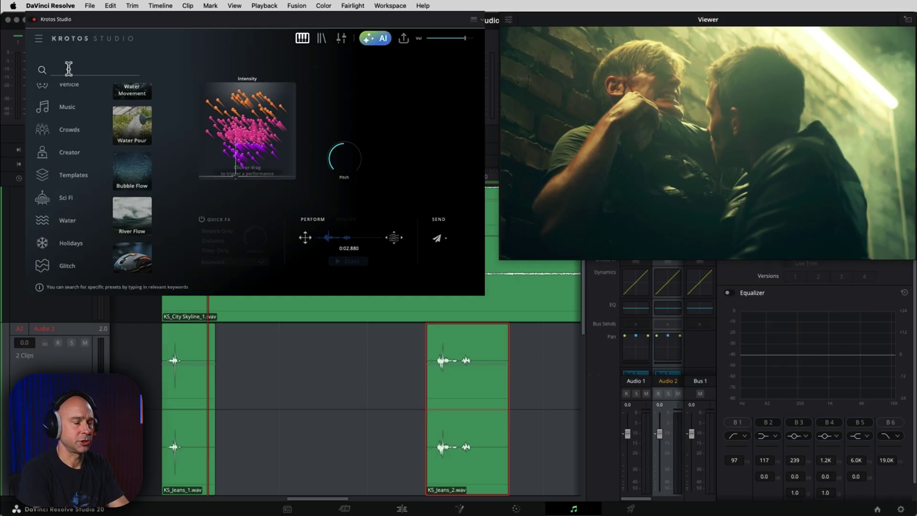
text(fight)
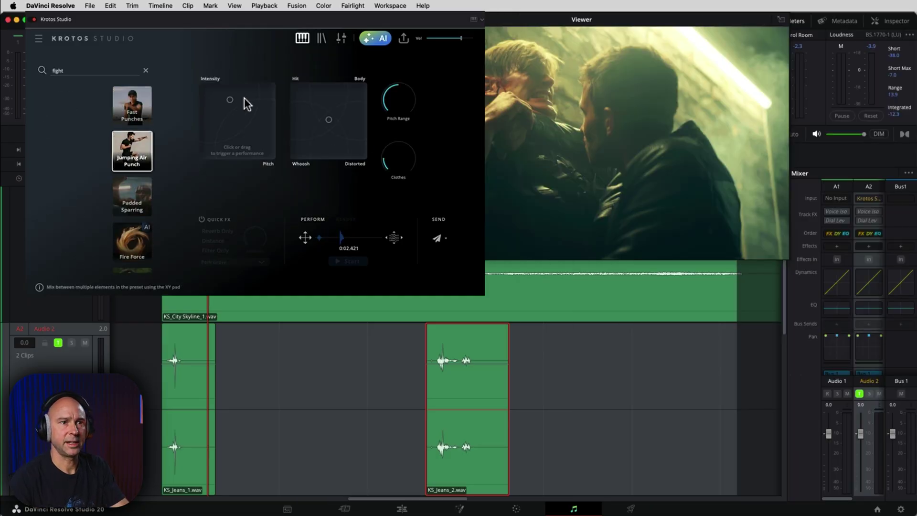
key(Down)
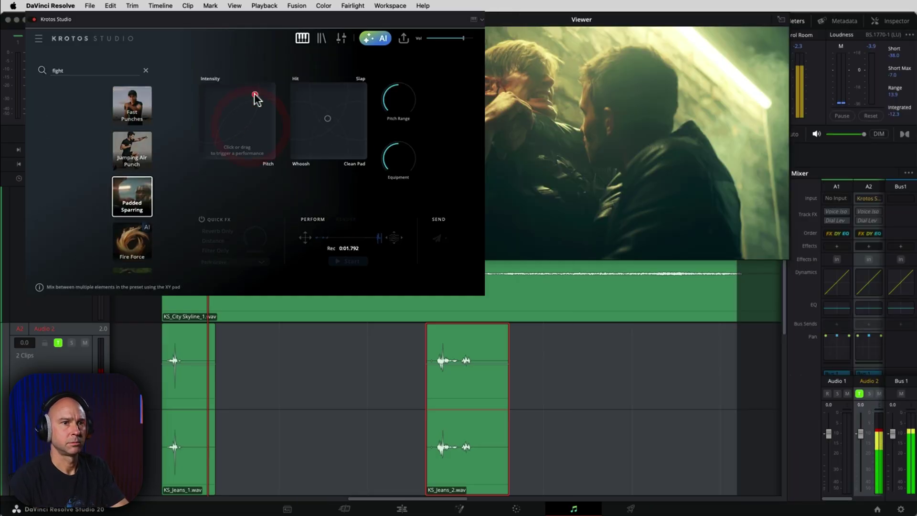
drag(254, 94, 304, 103)
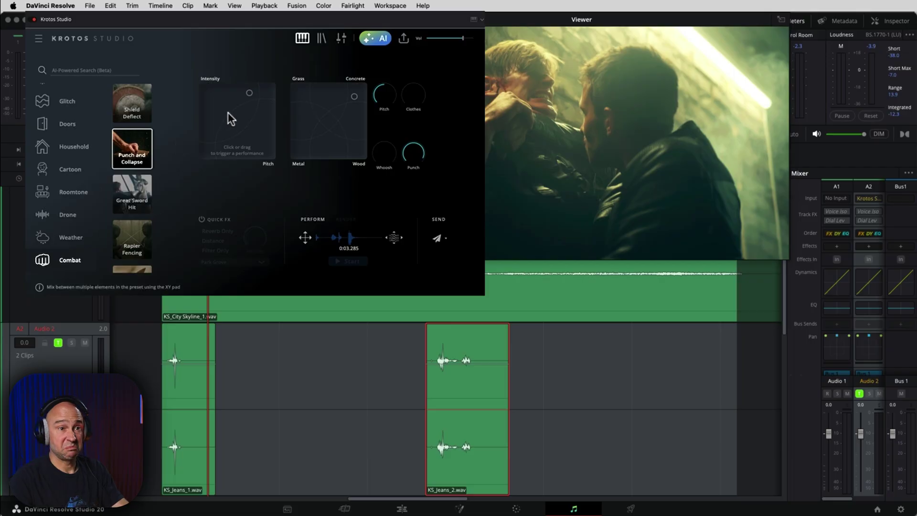
click(251, 93)
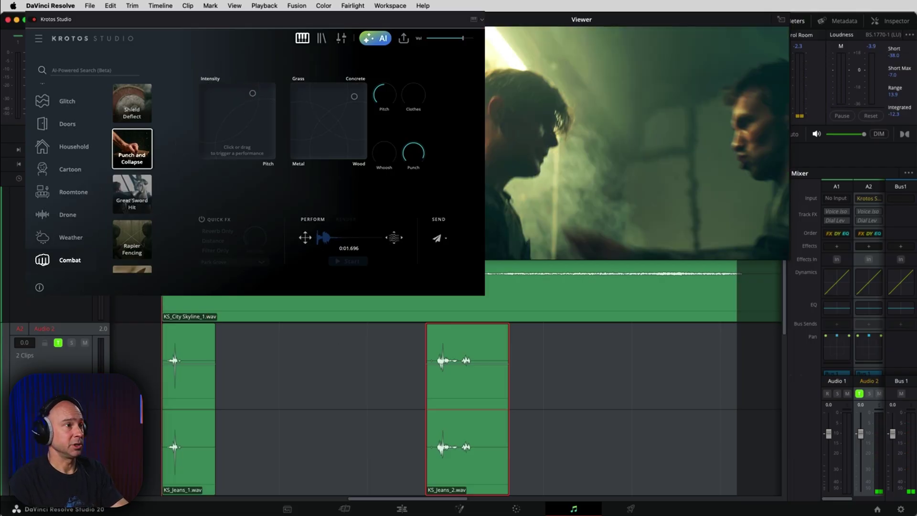
click(248, 104)
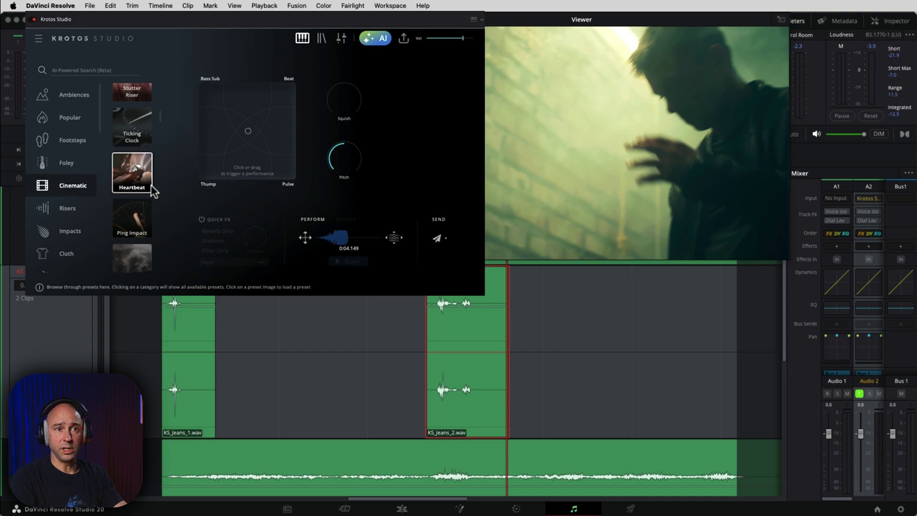
- Record a Heartbeat performance, shifting toward Beat, then tapping a steady rhythm of Thump beats
drag(250, 135, 246, 128)
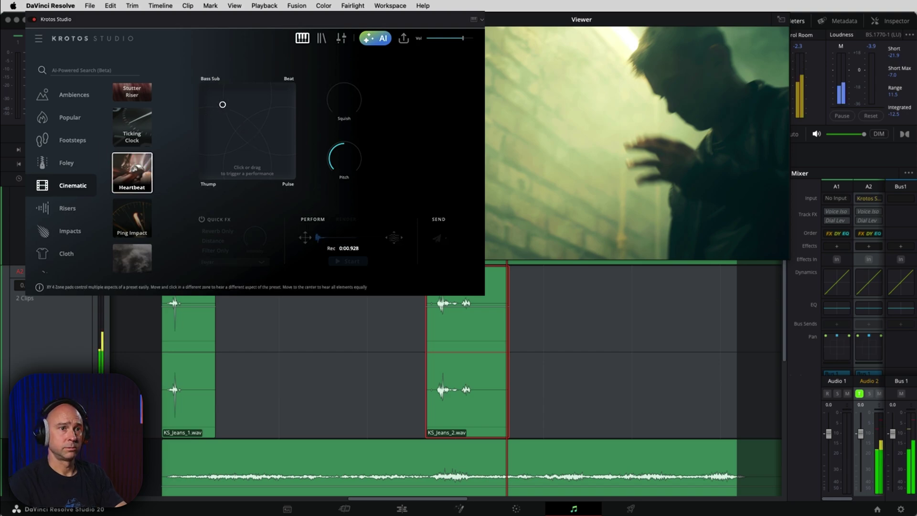
click(279, 96)
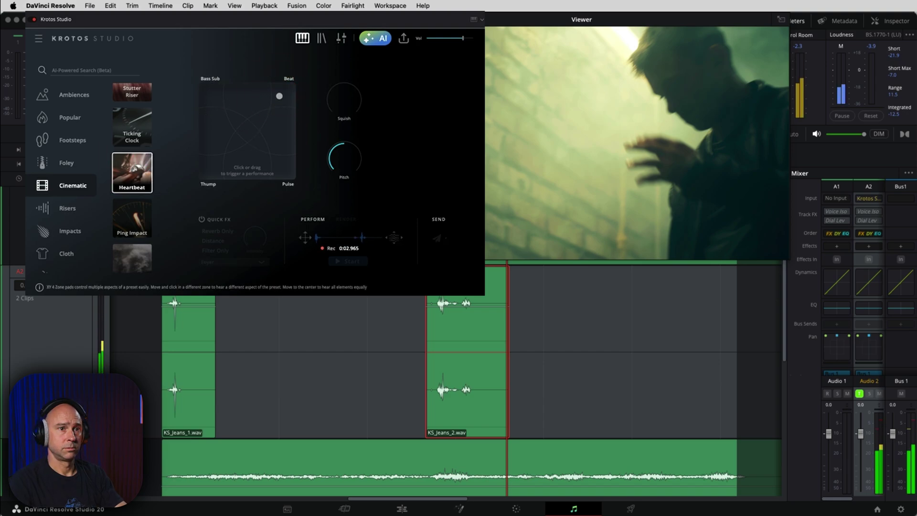
click(206, 170)
click(207, 169)
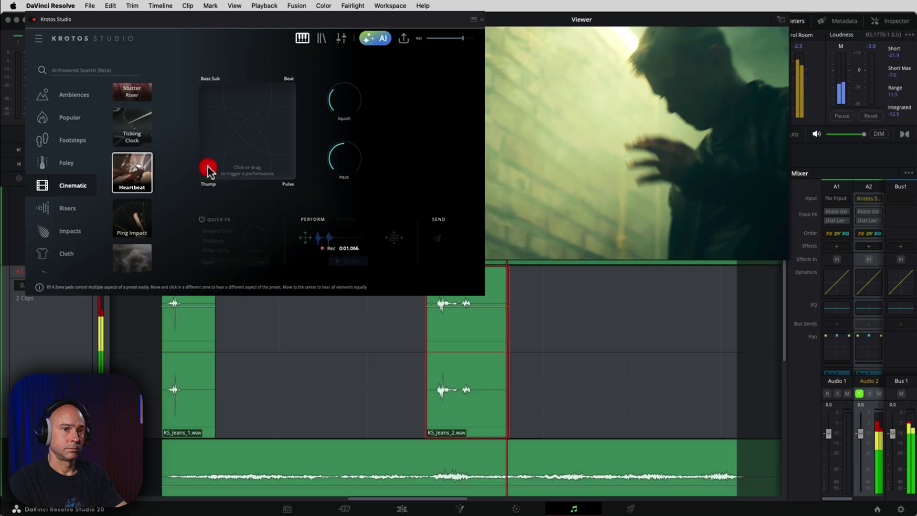
click(208, 169)
click(208, 169)
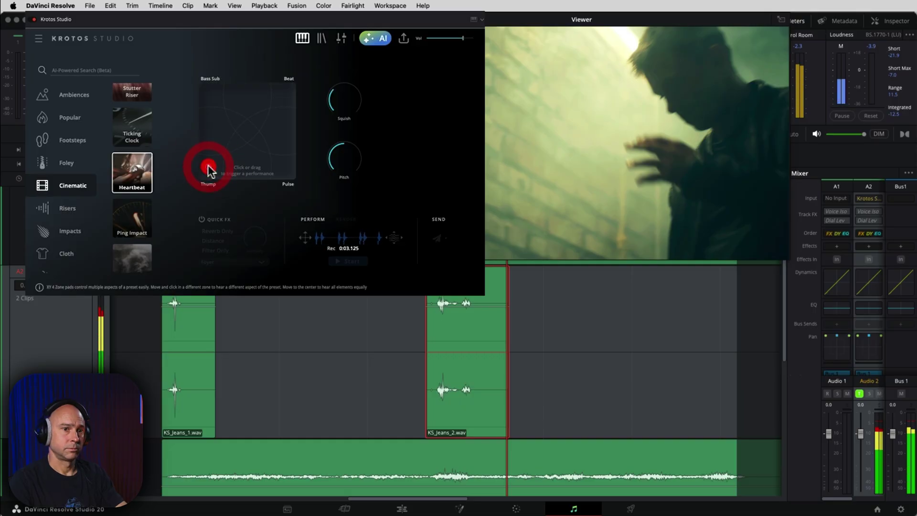
click(208, 170)
click(209, 170)
click(208, 169)
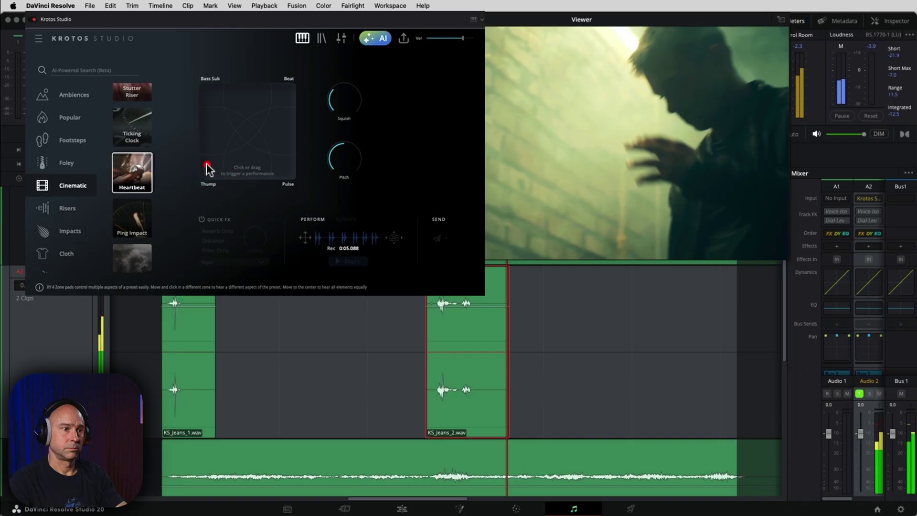
click(207, 169)
click(207, 168)
click(206, 166)
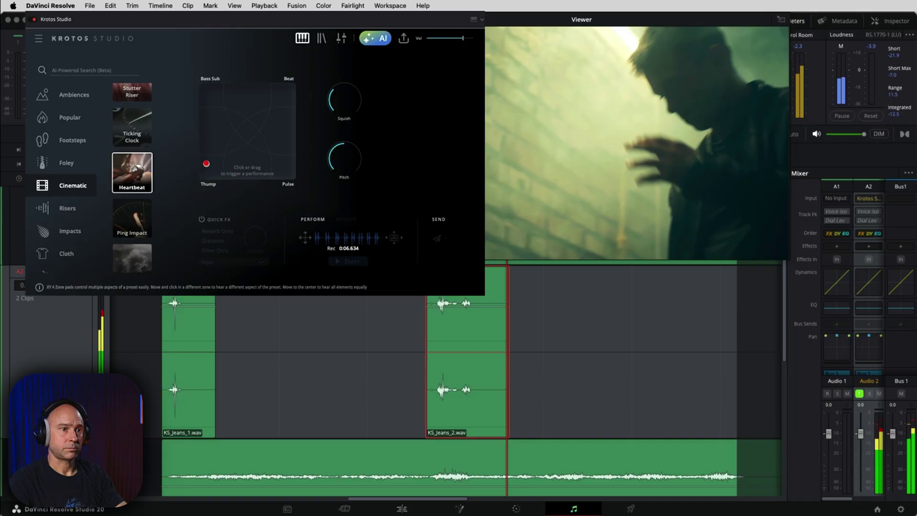
click(206, 163)
click(205, 163)
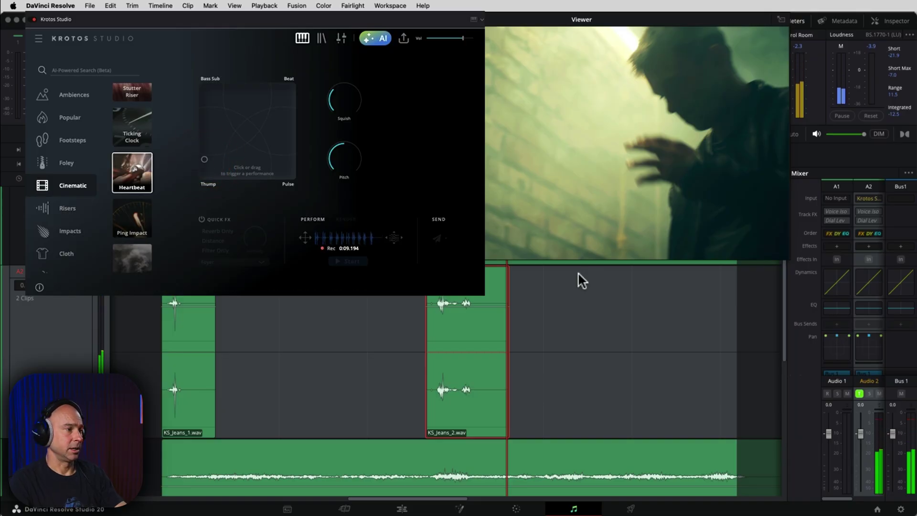
- Place the heartbeat recording on the empty track beneath the Electro Morph clip
scroll(317, 435, down, 4)
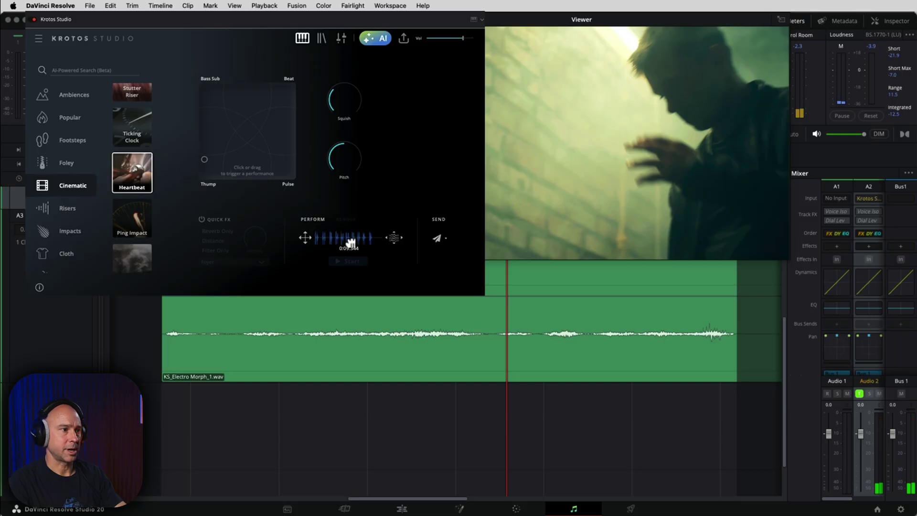
drag(350, 243, 228, 443)
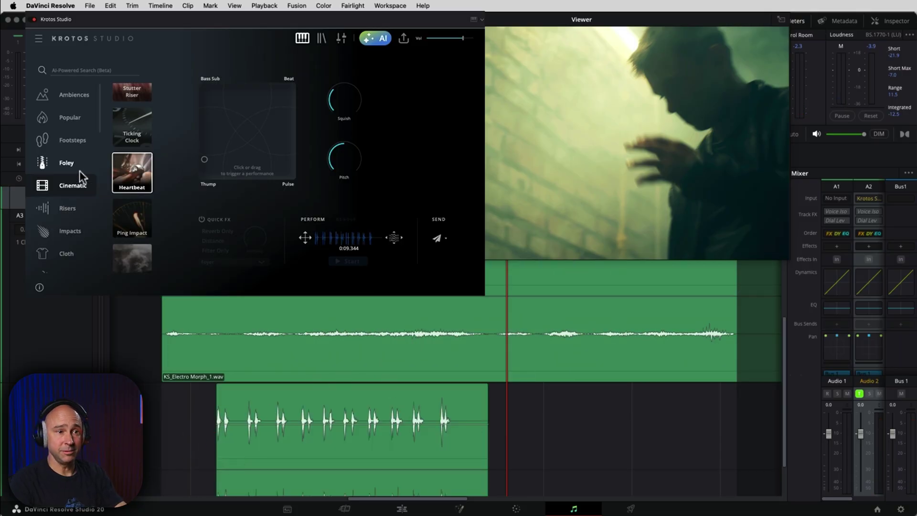
click(73, 185)
- Show the Drone presets and audition the Living Bliss drone on the XY pad
scroll(67, 229, down, 5)
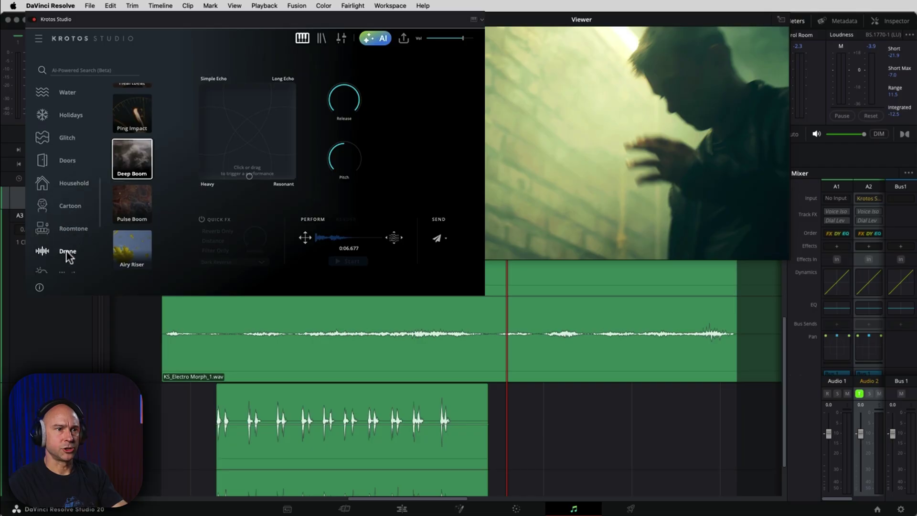
click(68, 252)
scroll(143, 193, down, 2)
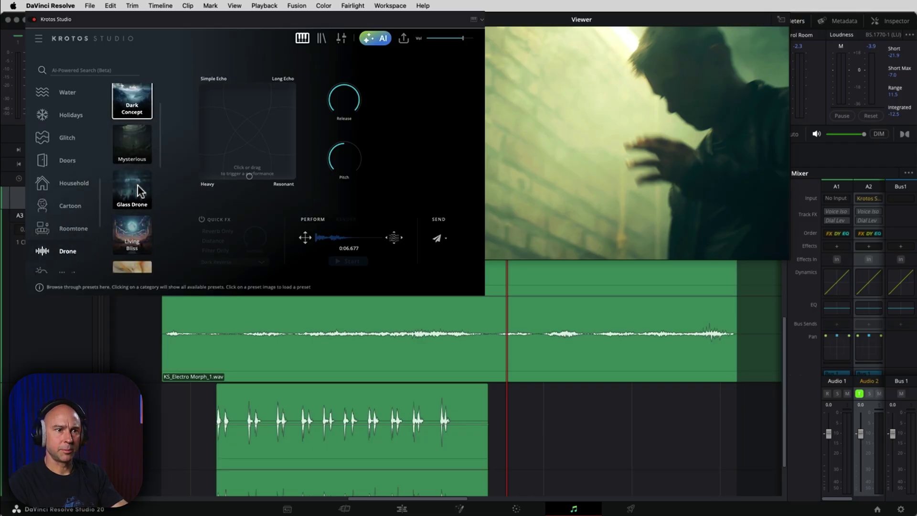
scroll(134, 193, down, 1)
click(133, 209)
drag(237, 158, 248, 136)
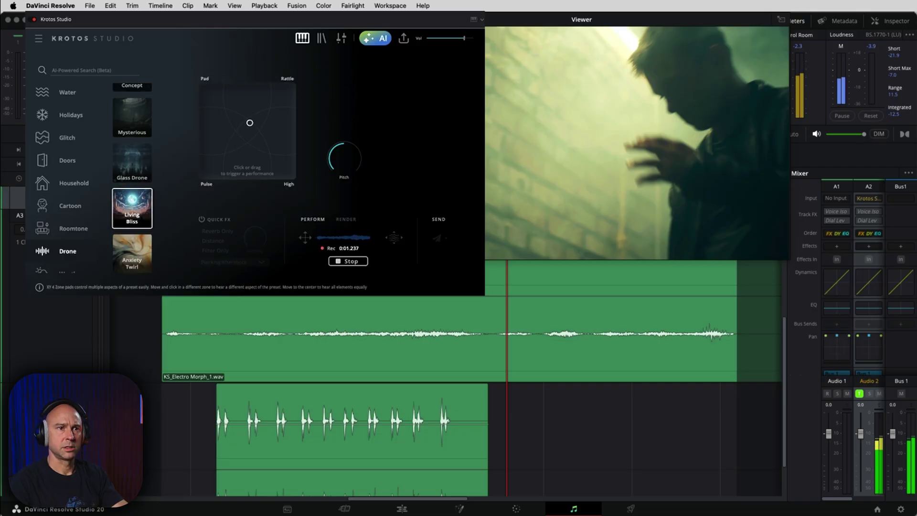
- Record a 25-second Mysterious drone performance and place it on Audio 4 as KS_Mysterious_1.wav
click(146, 132)
click(245, 123)
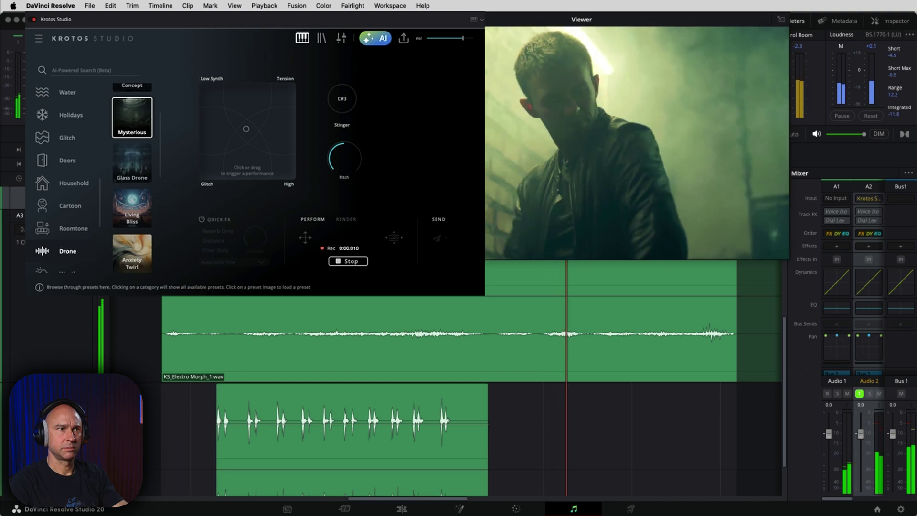
mouse_move(247, 134)
mouse_down()
mouse_move(260, 114)
mouse_move(254, 98)
mouse_move(219, 116)
mouse_move(221, 149)
mouse_move(281, 174)
mouse_move(257, 172)
mouse_move(260, 121)
mouse_move(247, 108)
mouse_move(229, 113)
mouse_move(238, 144)
mouse_move(245, 123)
mouse_move(274, 119)
mouse_move(200, 174)
mouse_move(188, 233)
mouse_up()
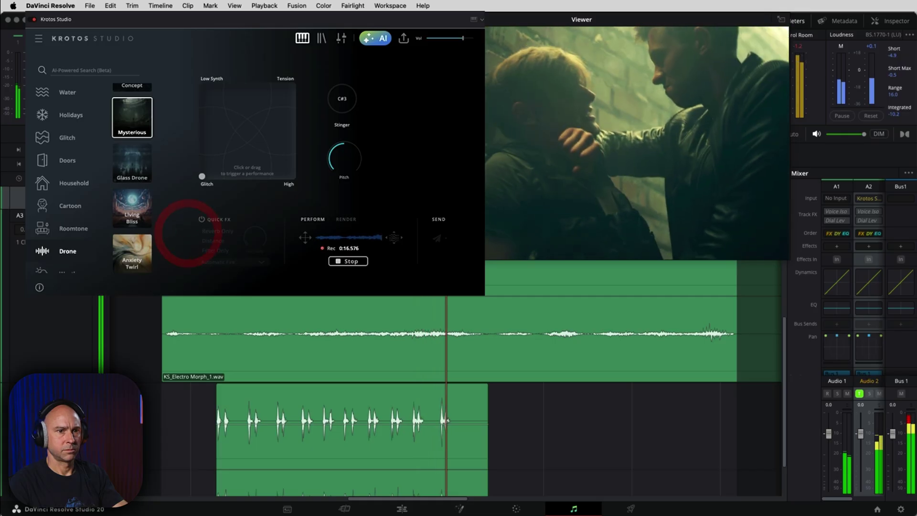
click(348, 261)
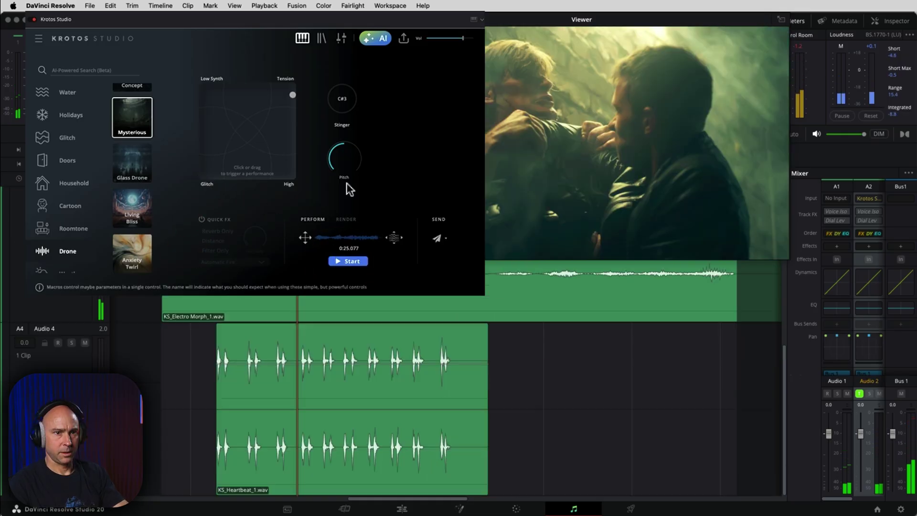
drag(363, 238, 652, 479)
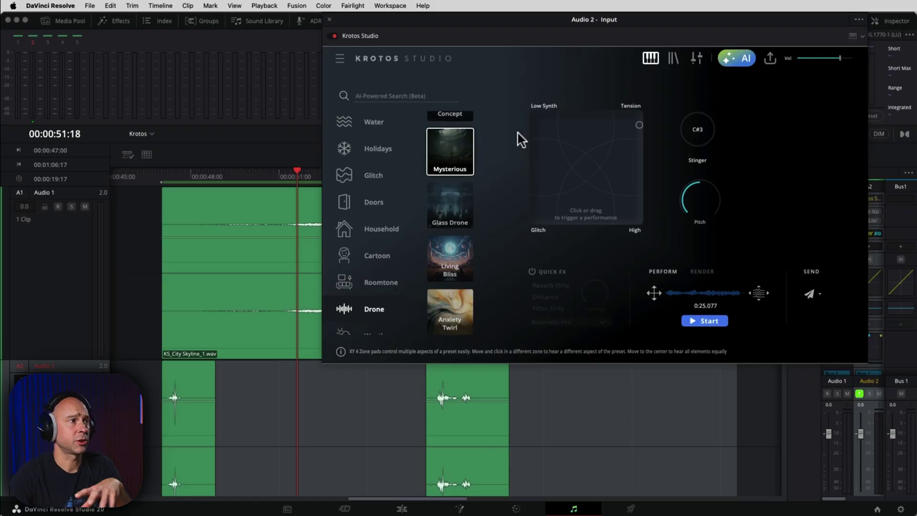
- Leave the preset search and browse through the library of sound content packs
click(378, 95)
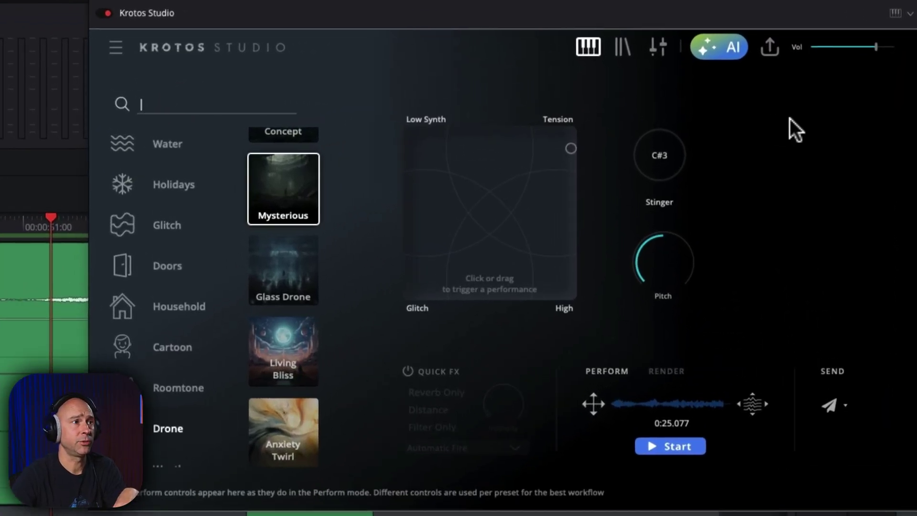
click(593, 50)
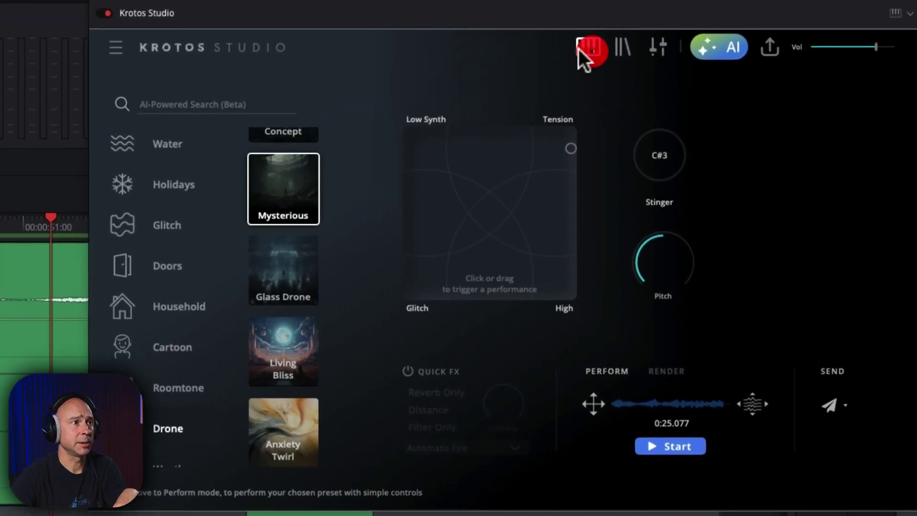
click(622, 49)
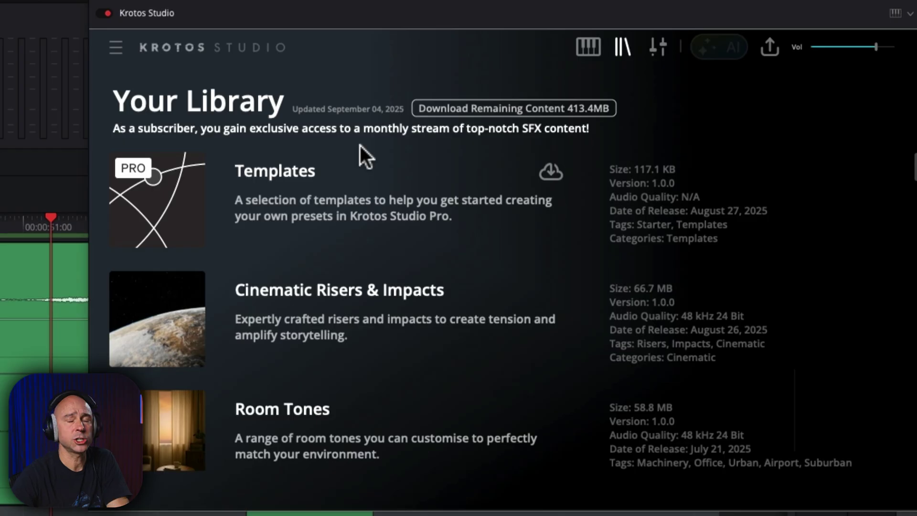
scroll(320, 228, down, 3)
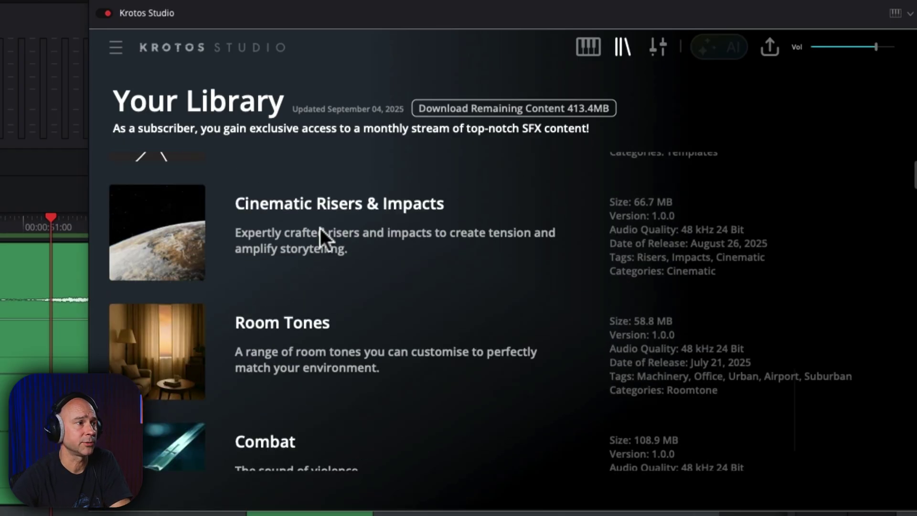
scroll(320, 229, down, 2)
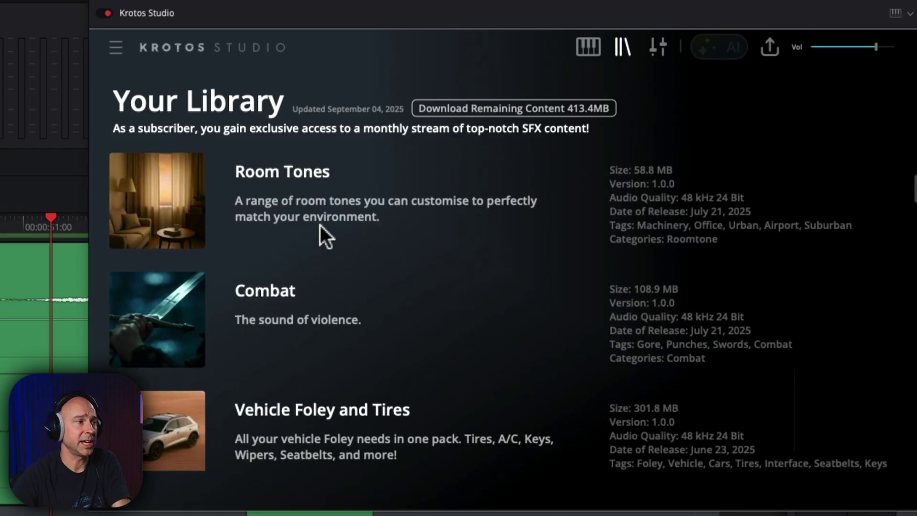
scroll(320, 229, down, 2)
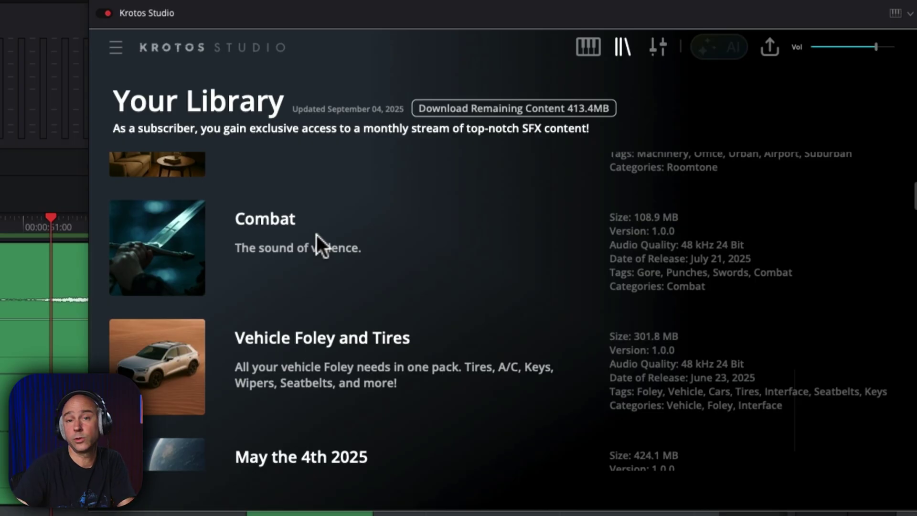
scroll(315, 244, down, 6)
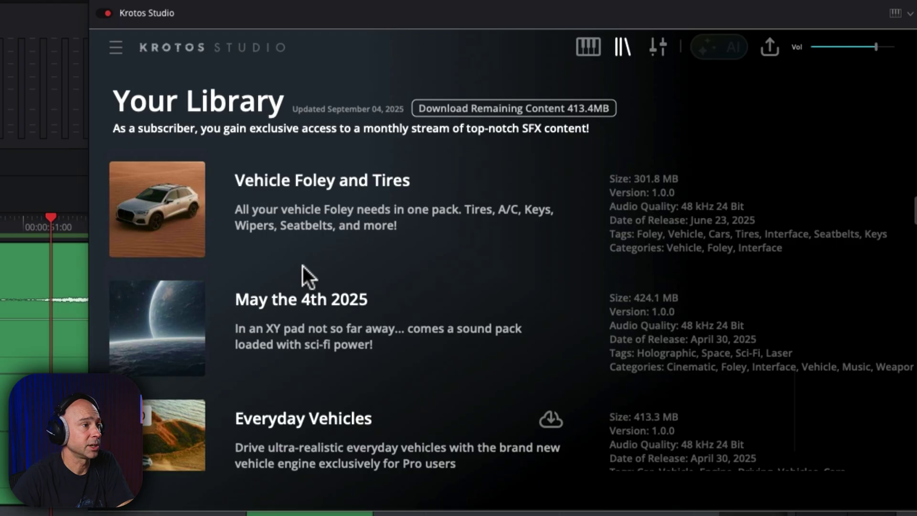
scroll(301, 265, down, 2)
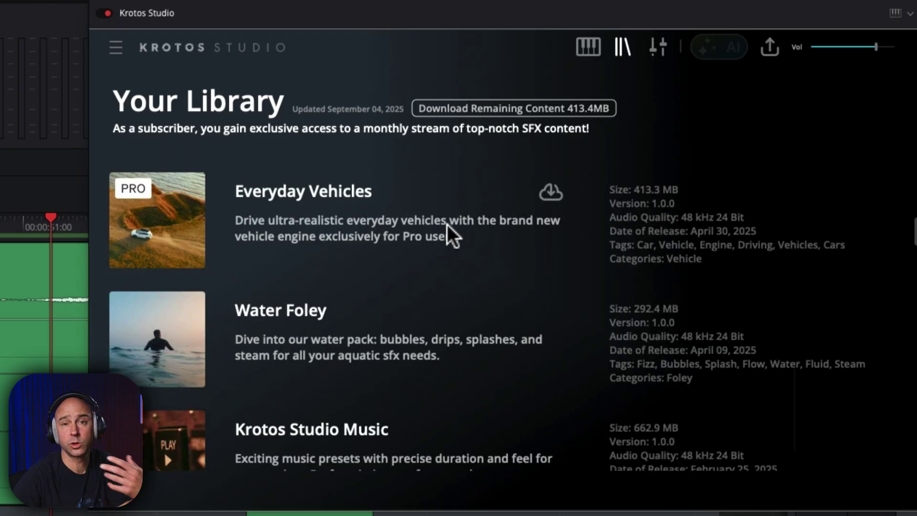
scroll(441, 248, down, 5)
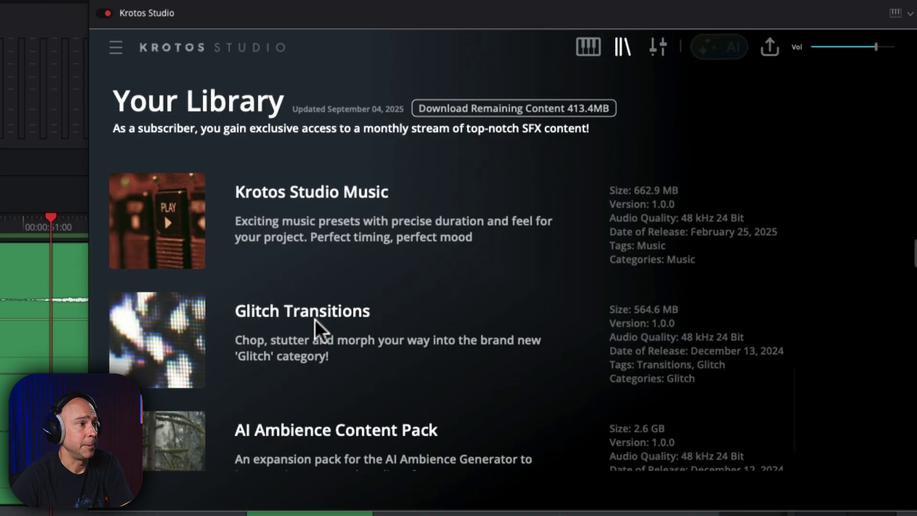
scroll(314, 318, down, 15)
scroll(314, 307, down, 15)
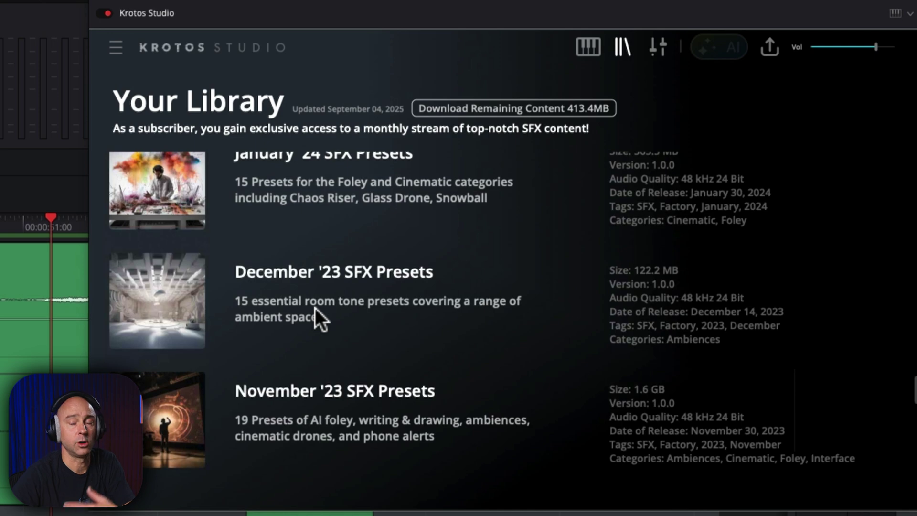
scroll(320, 307, up, 20)
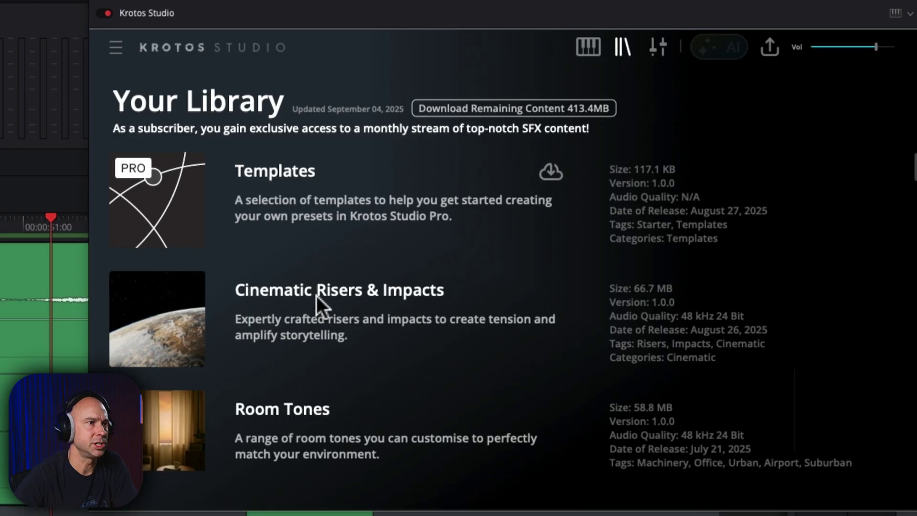
- Try Edit Mode, dismiss the upgrade-required notice, and return to the Perform view
click(660, 48)
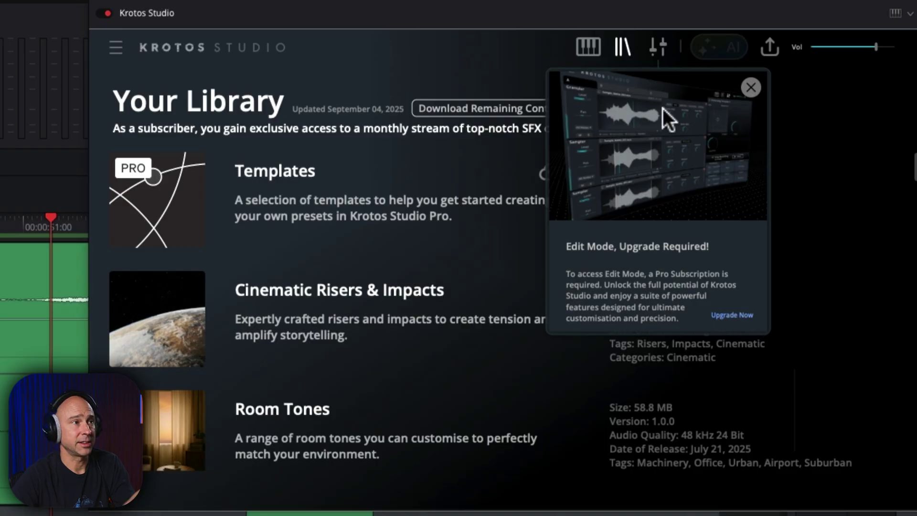
click(751, 87)
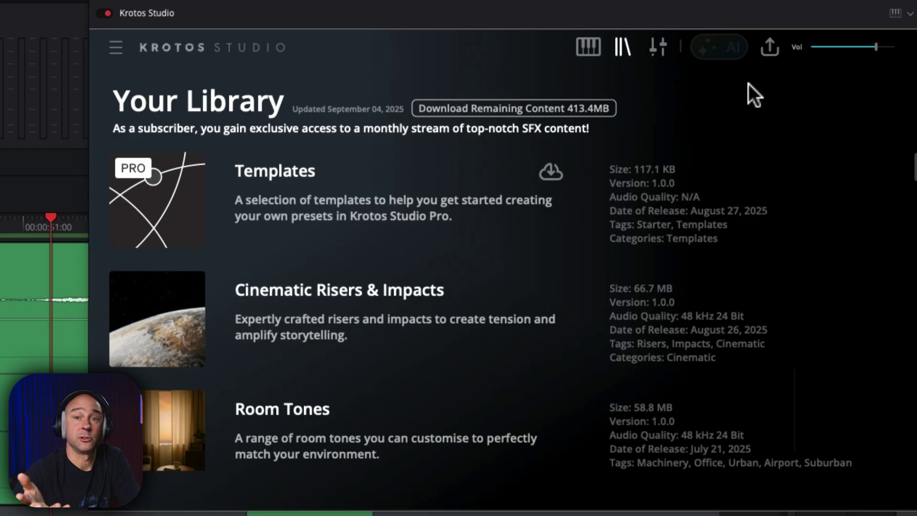
click(743, 56)
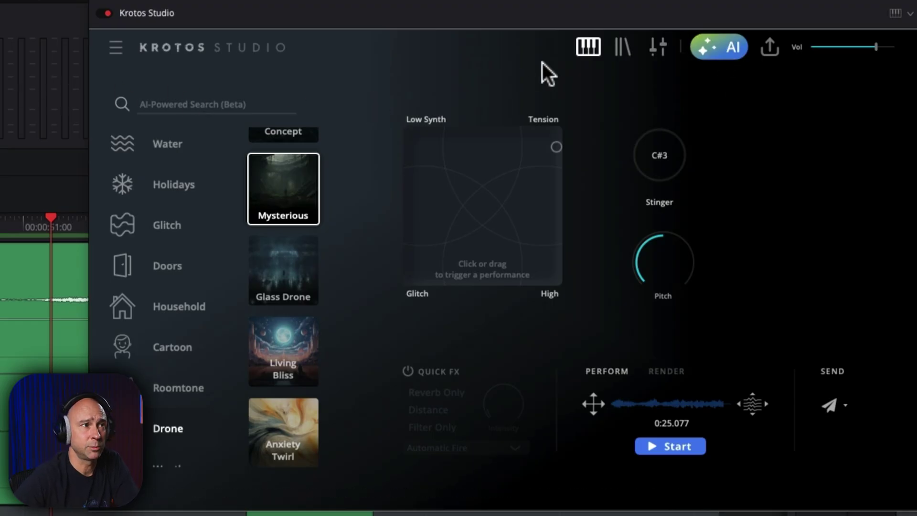
- Use the AI Ambience Generator to get a city traffic, vehicle passby, dramatic drone and running-steps ambience
click(719, 49)
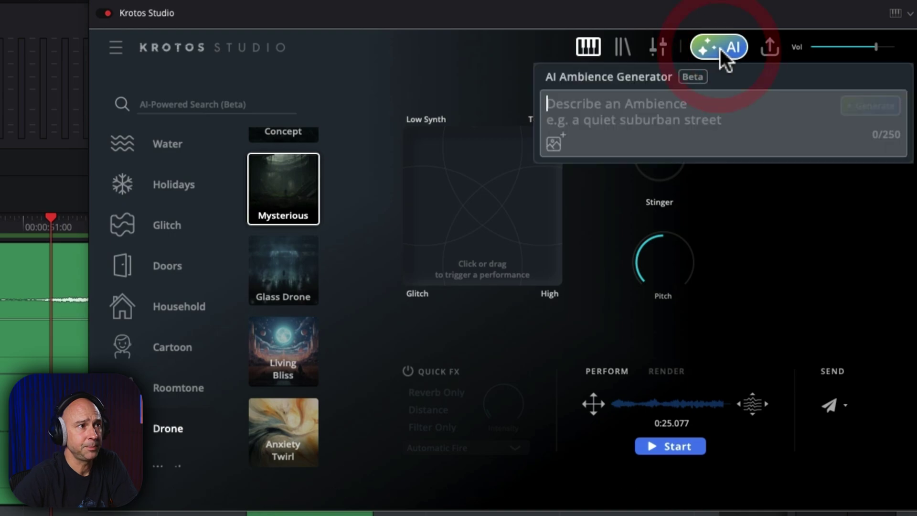
click(705, 111)
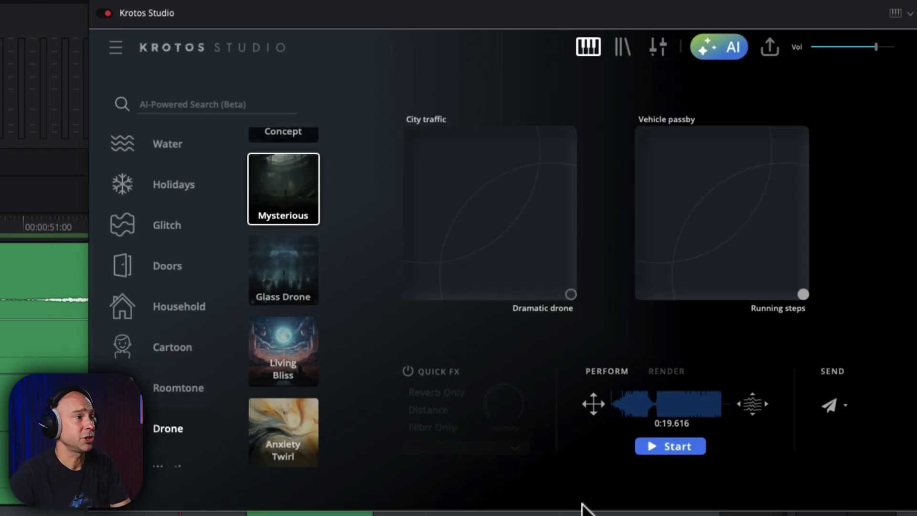
scroll(154, 339, down, 1)
scroll(155, 340, up, 7)
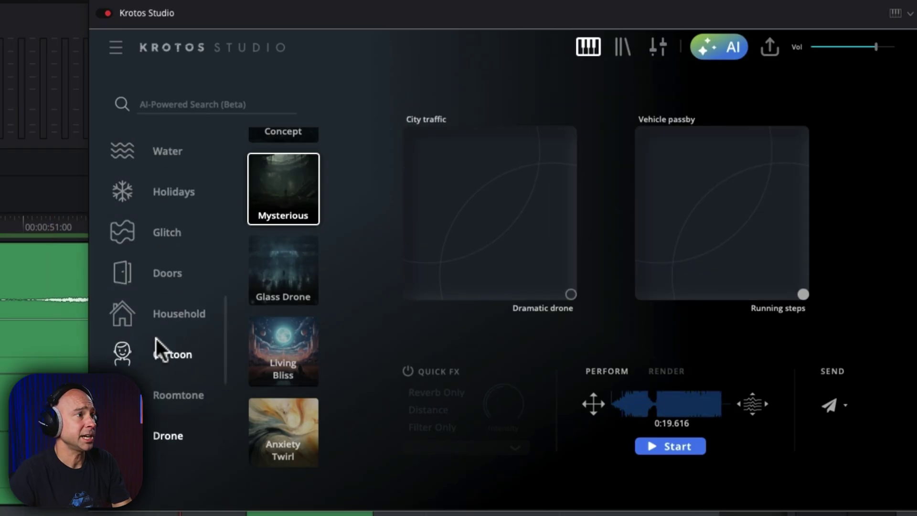
- In the Creator category, record Classic Whoosh takes and a Mouse Click performance
click(171, 291)
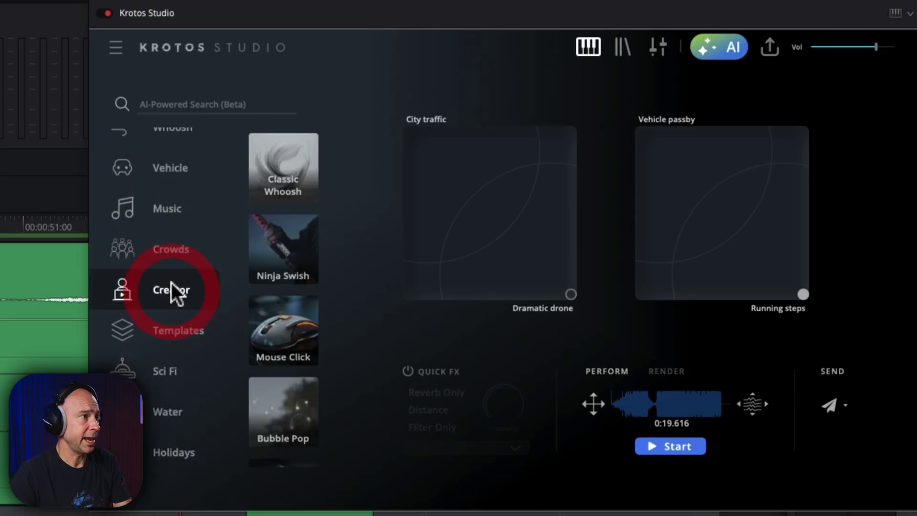
click(285, 161)
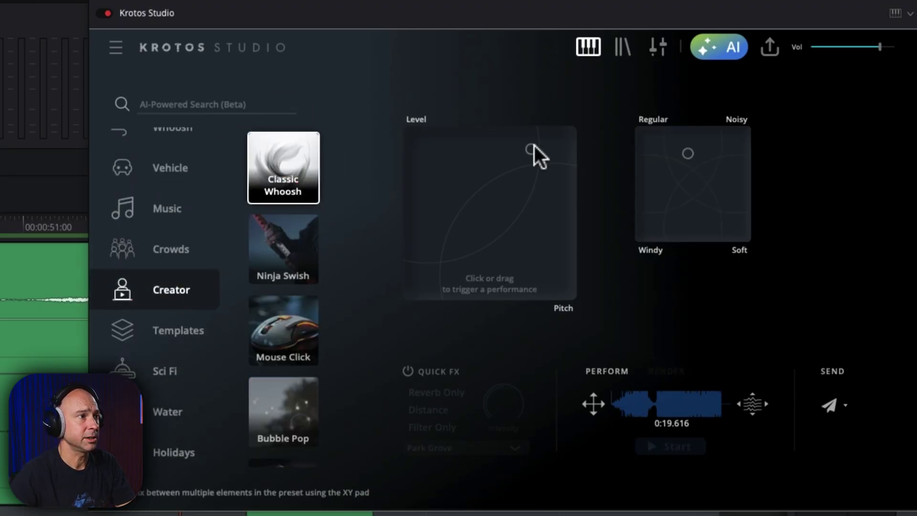
click(481, 159)
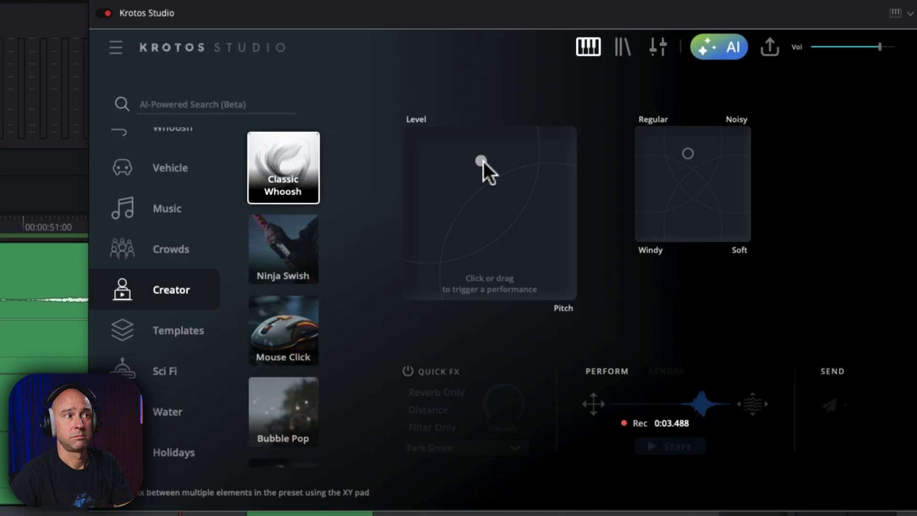
click(452, 217)
click(284, 330)
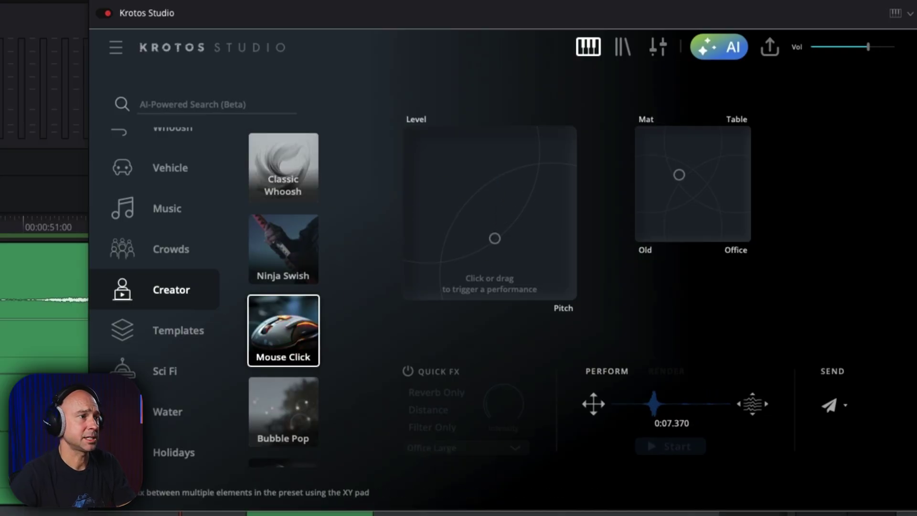
mouse_move(504, 179)
mouse_down()
mouse_move(462, 198)
mouse_move(525, 189)
mouse_move(483, 191)
mouse_move(475, 210)
mouse_up()
- Load Analog Camera and record a take sweeping toward Wind and Focus
scroll(331, 334, down, 3)
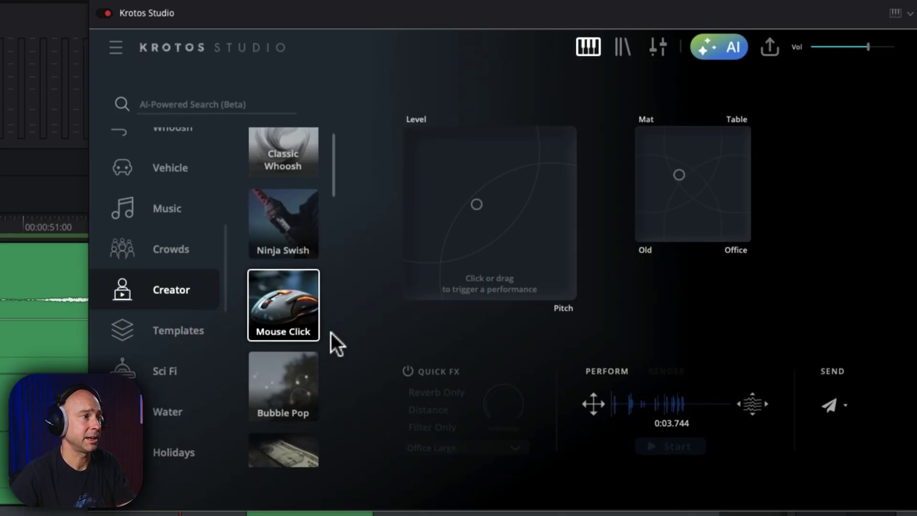
scroll(287, 325, down, 9)
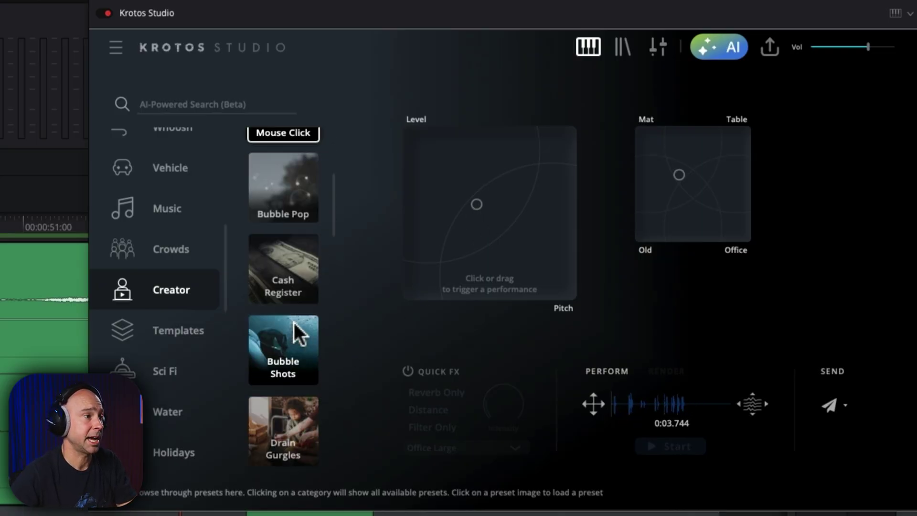
scroll(287, 306, down, 6)
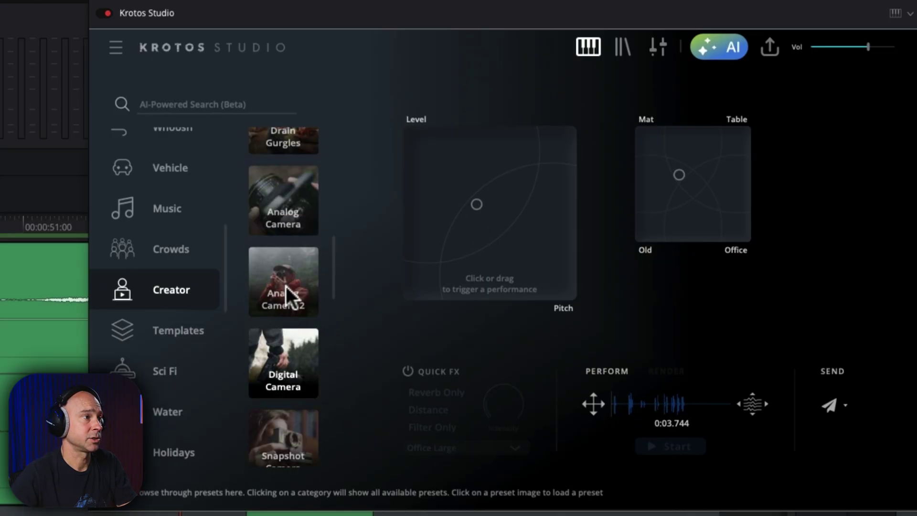
click(306, 213)
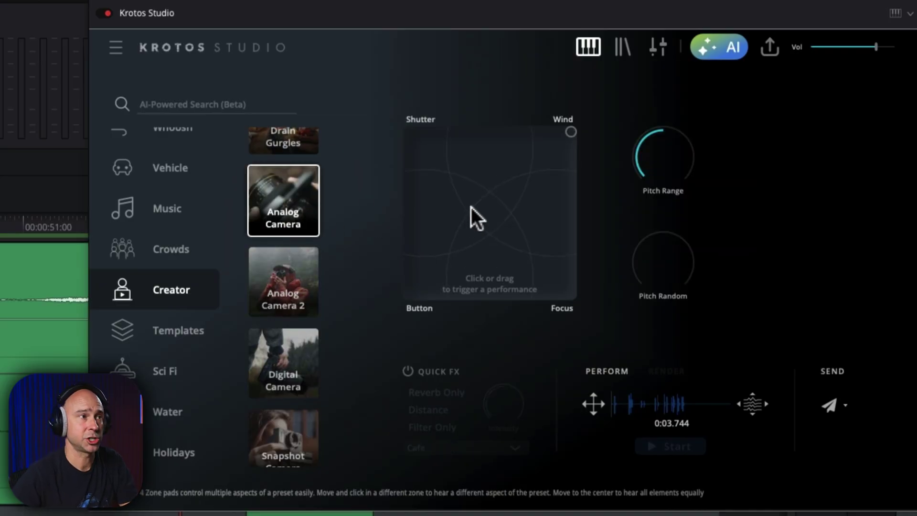
mouse_move(471, 207)
mouse_down()
mouse_move(475, 191)
mouse_move(524, 177)
mouse_up()
drag(528, 222, 526, 258)
mouse_move(477, 262)
mouse_down()
mouse_move(462, 240)
mouse_move(462, 167)
mouse_move(433, 160)
mouse_up()
- Load Keyboard 1 and record a take mixing soft and hard typing sounds
scroll(283, 296, down, 4)
click(293, 375)
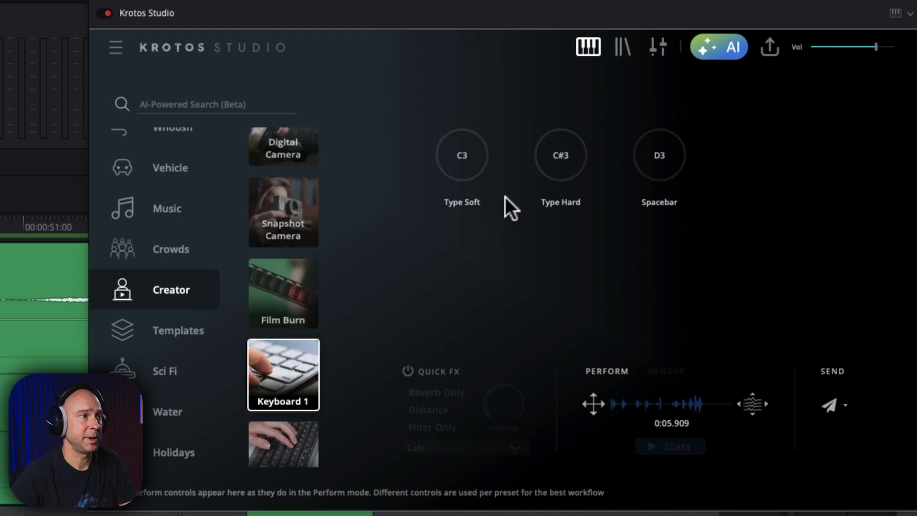
click(465, 162)
click(561, 154)
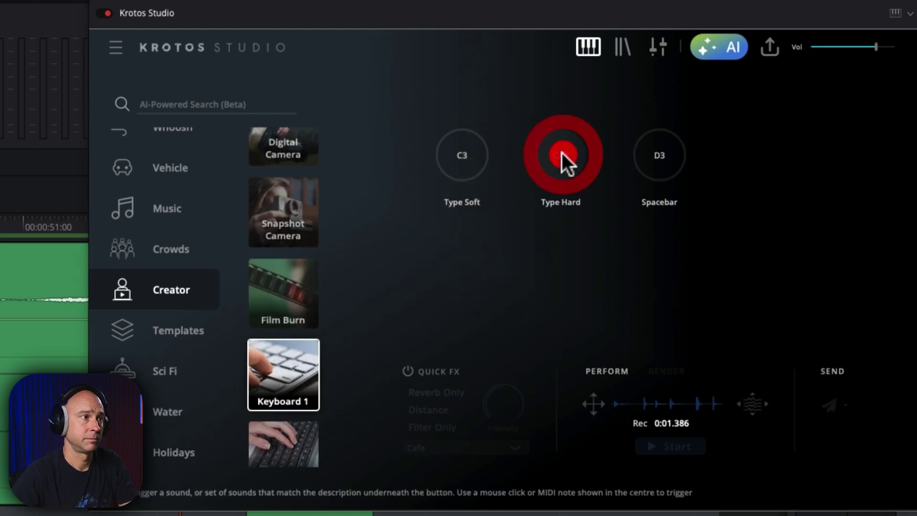
click(636, 156)
click(560, 156)
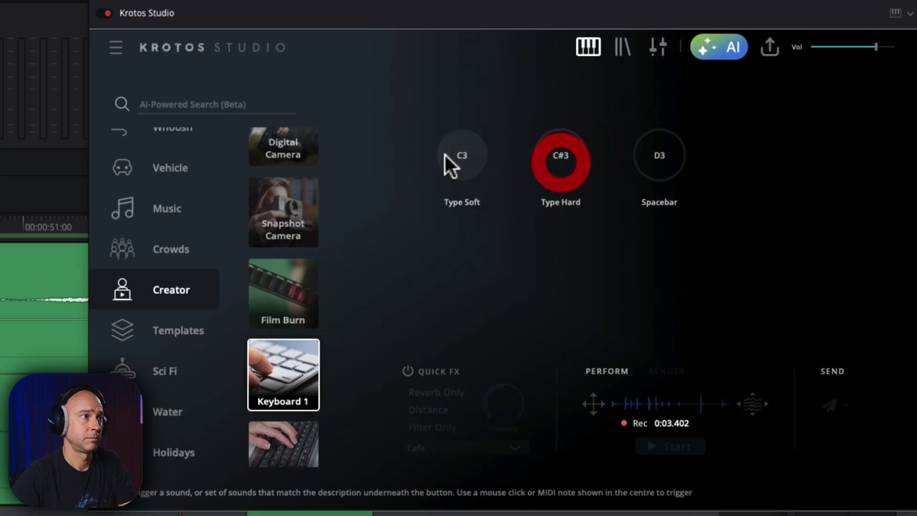
click(462, 157)
click(462, 157)
scroll(287, 286, down, 5)
click(283, 371)
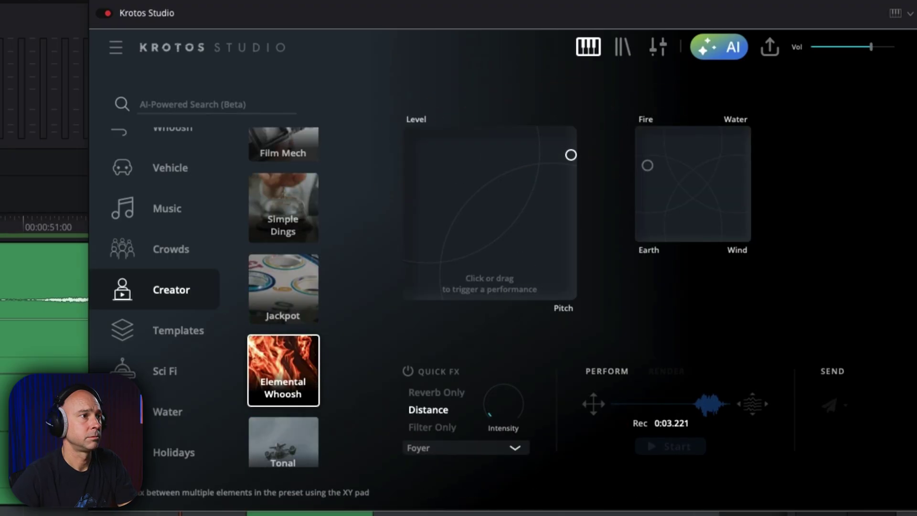
- Load Tonal Whoosh and perform a take blending toward Ghost Eerie
key(Down)
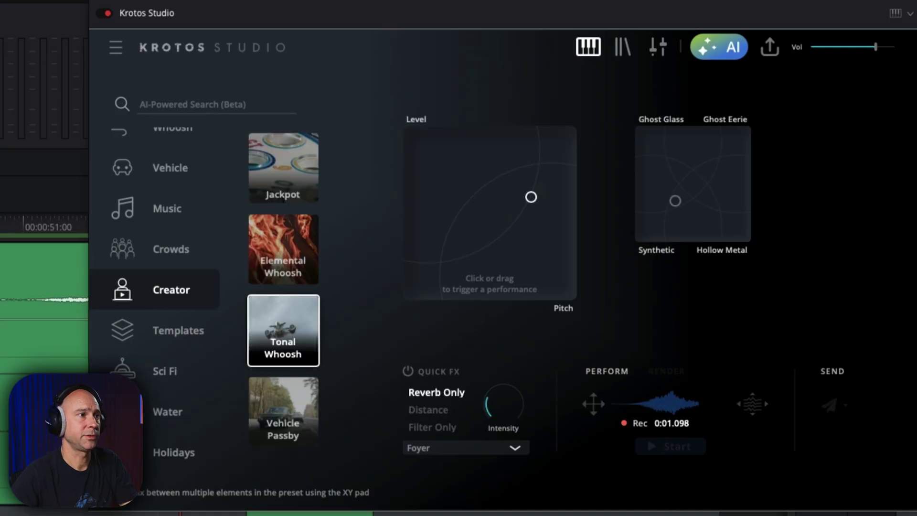
click(531, 196)
click(740, 140)
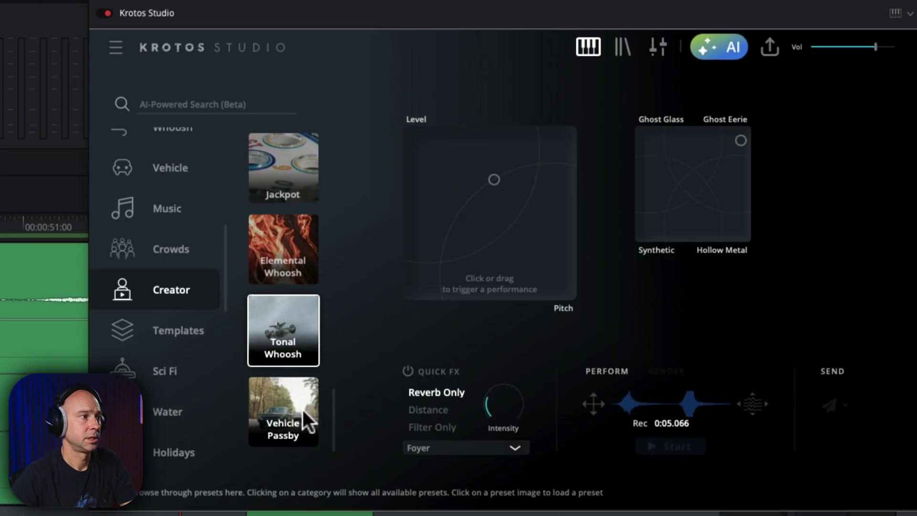
scroll(293, 414, up, 20)
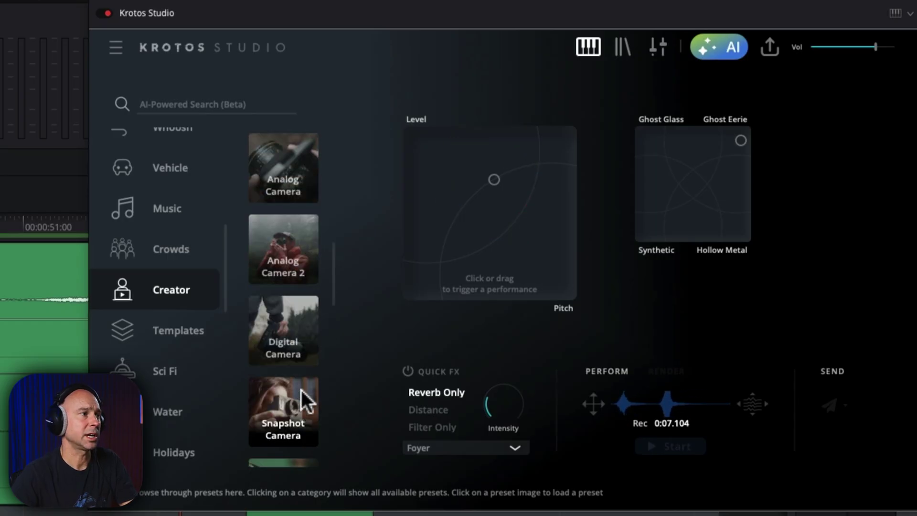